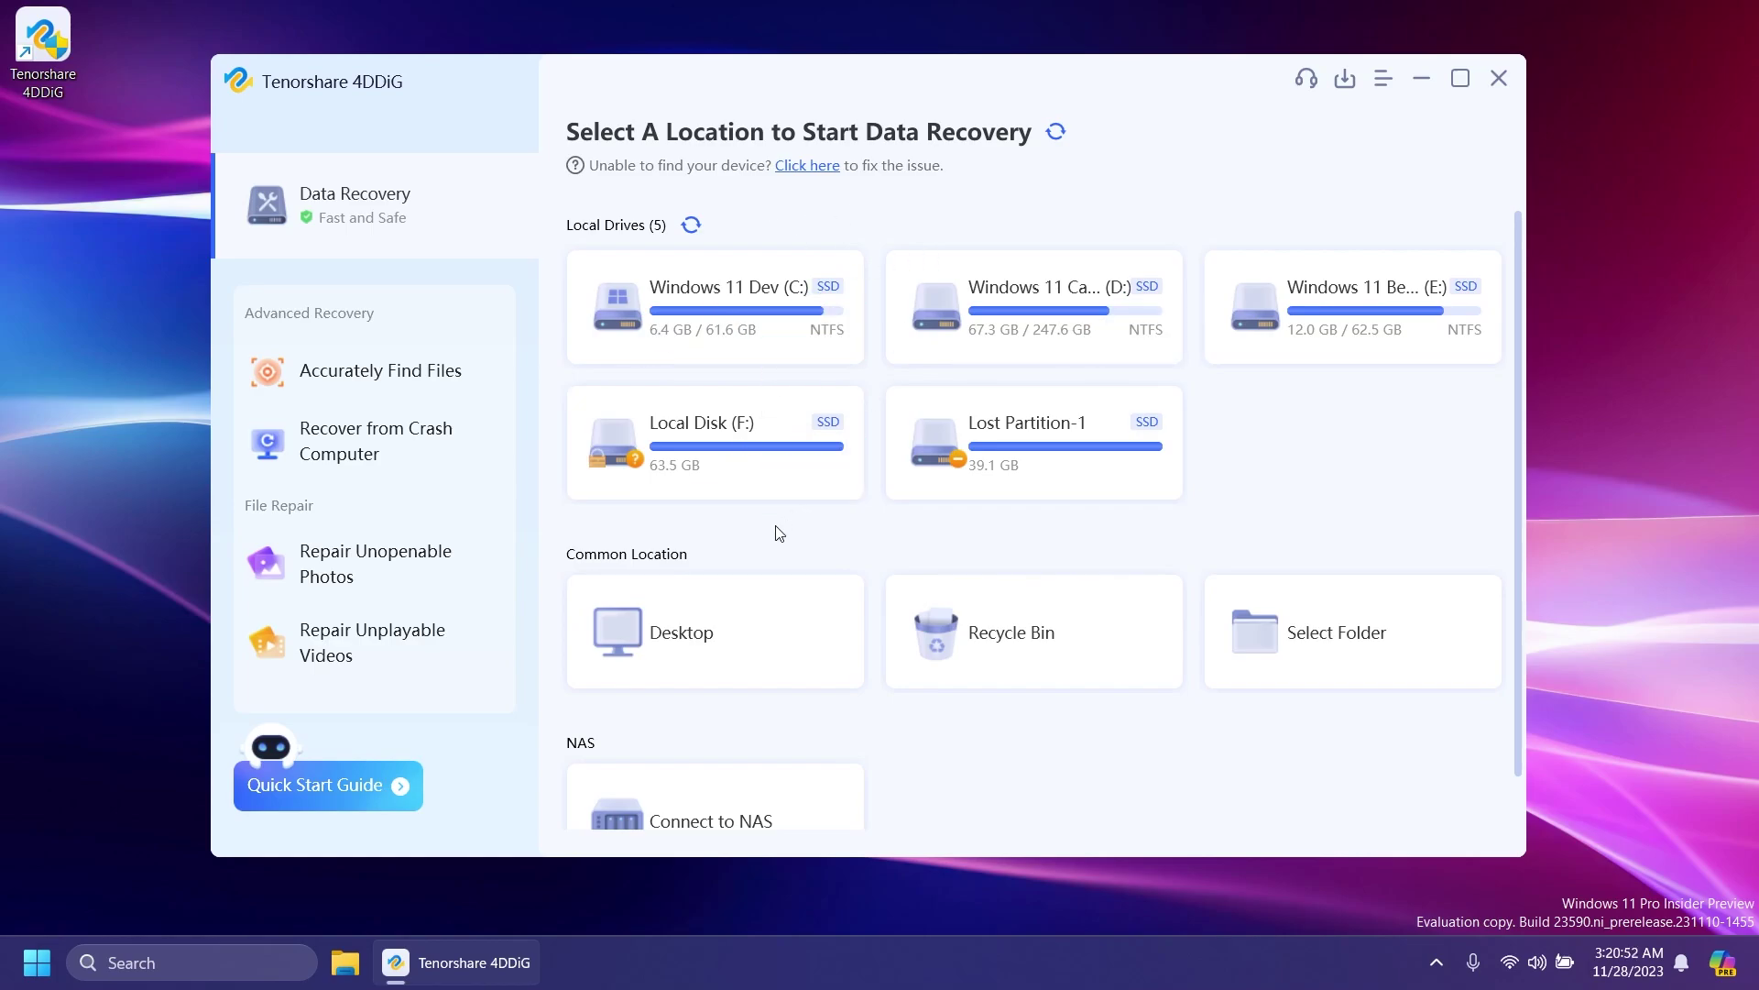
Scroll down the Data Recovery location list on the 4DDiG home screen.
scroll(636, 555, down, 1)
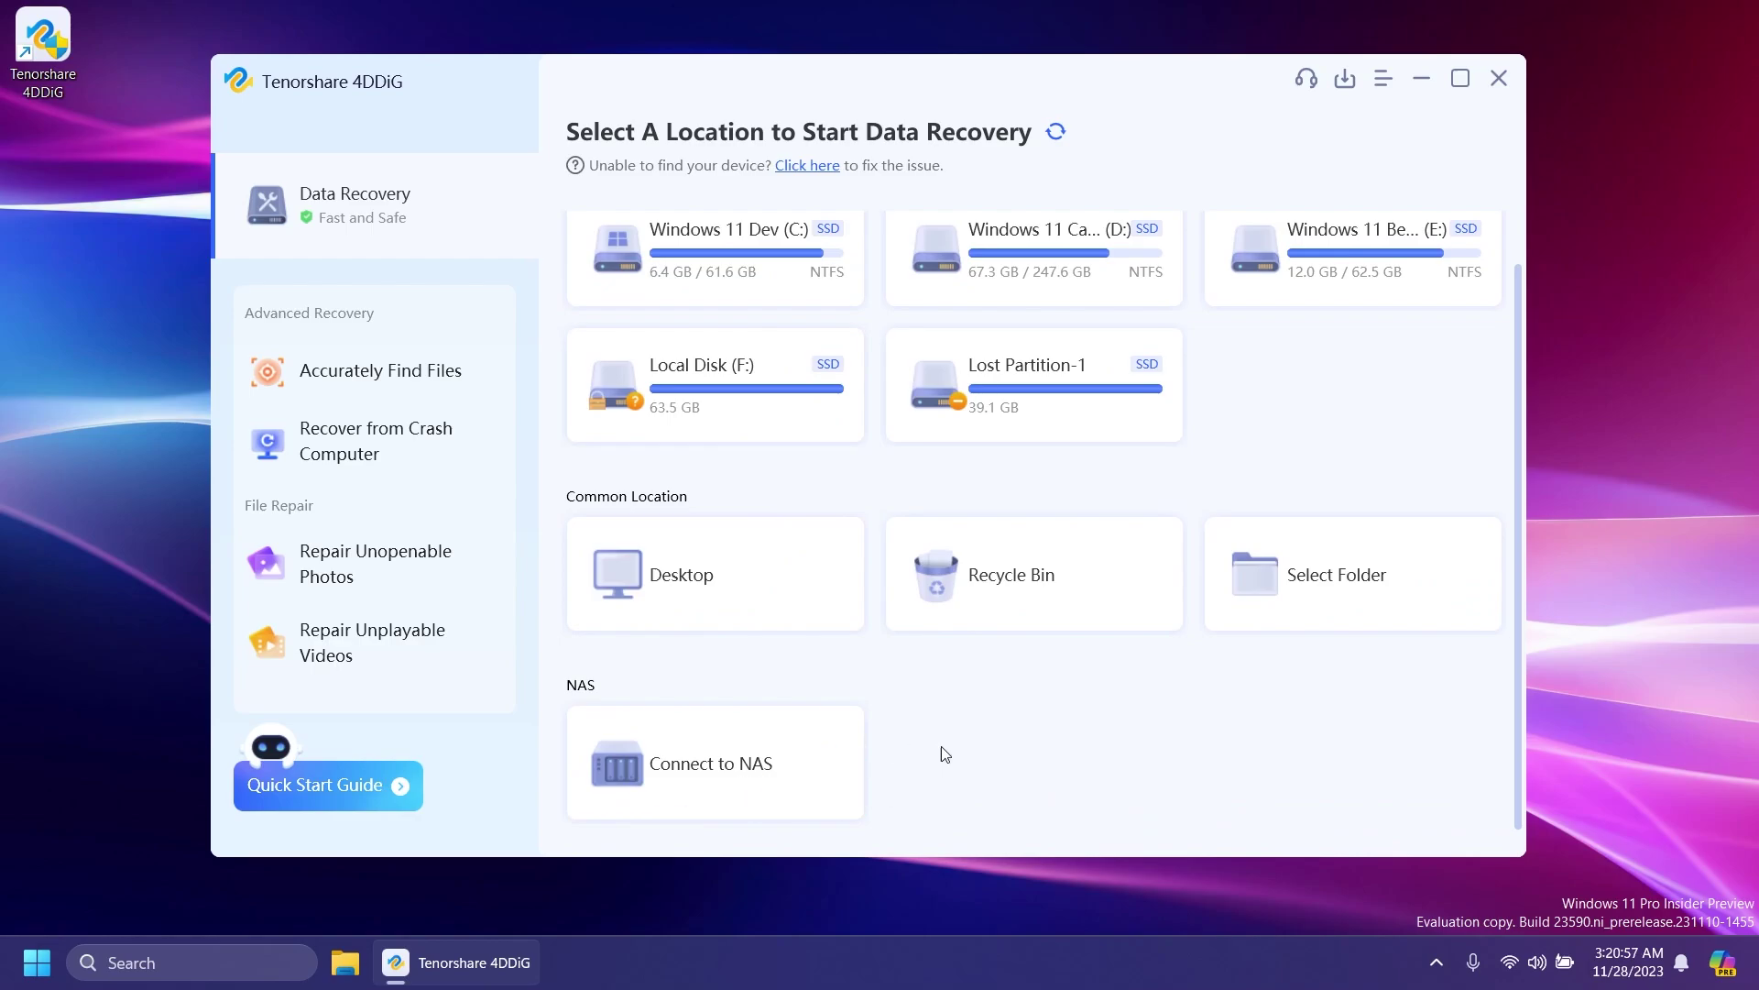
Open Accurately Find Files, then view the Recover from Crash Computer bootable-drive setup and return Home.
click(396, 371)
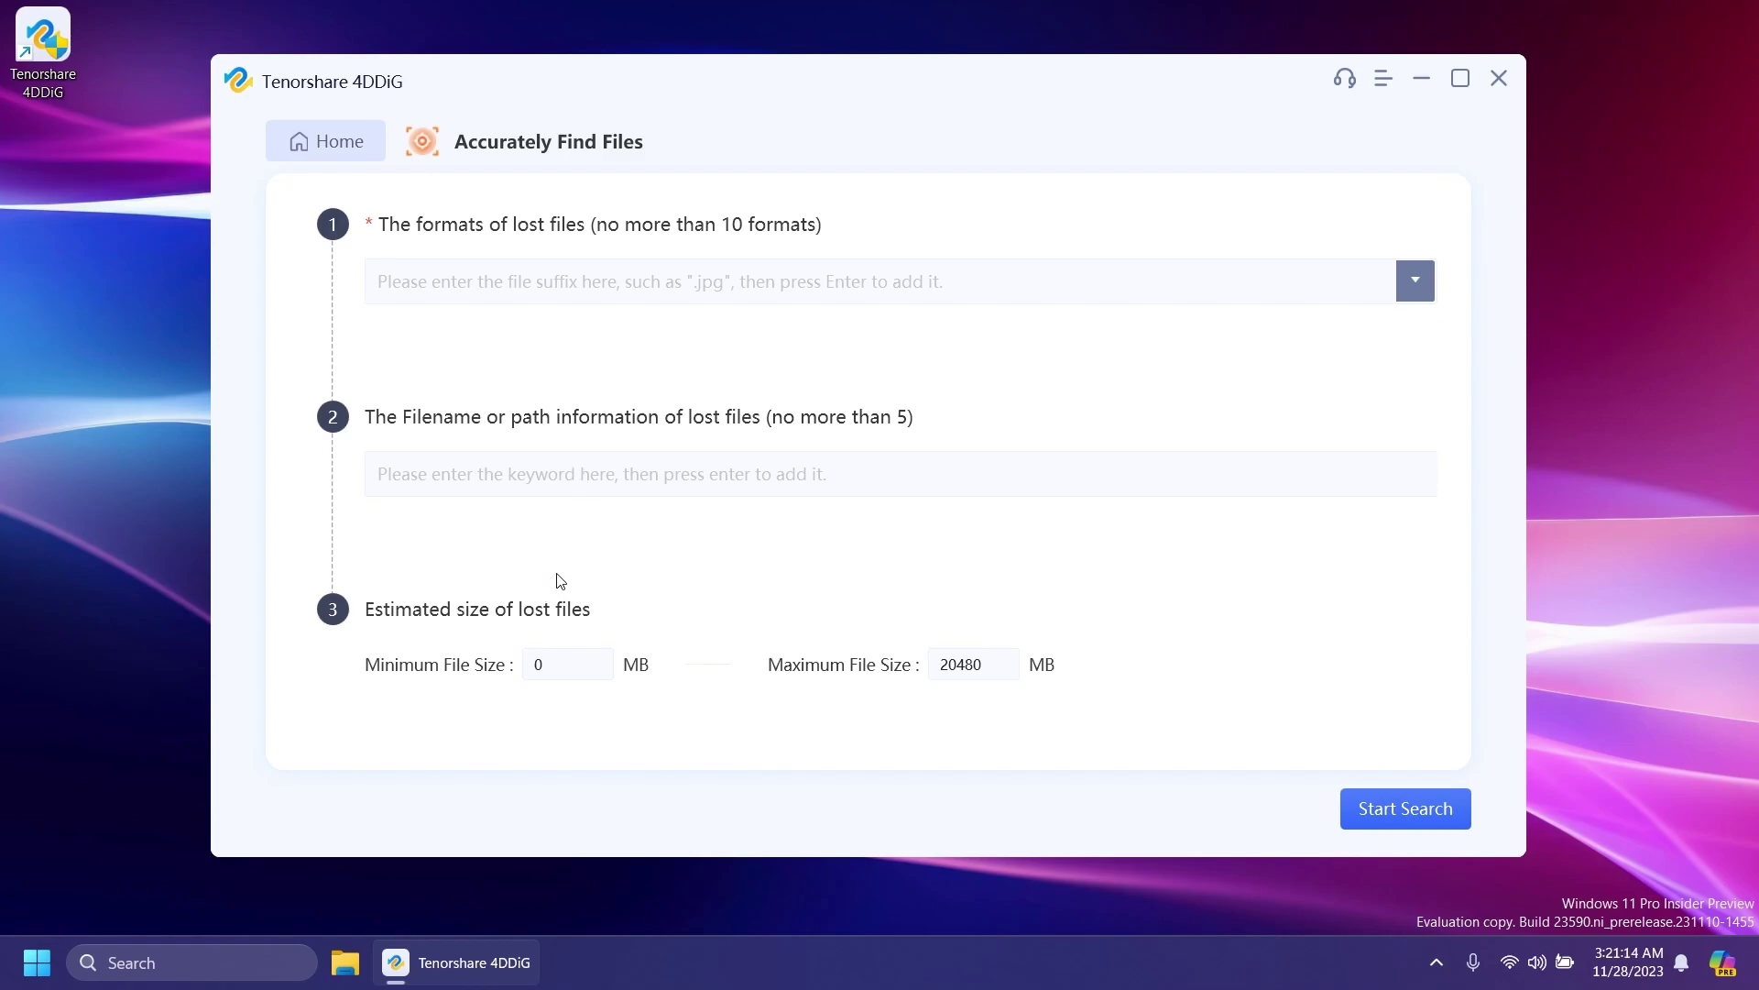
click(343, 140)
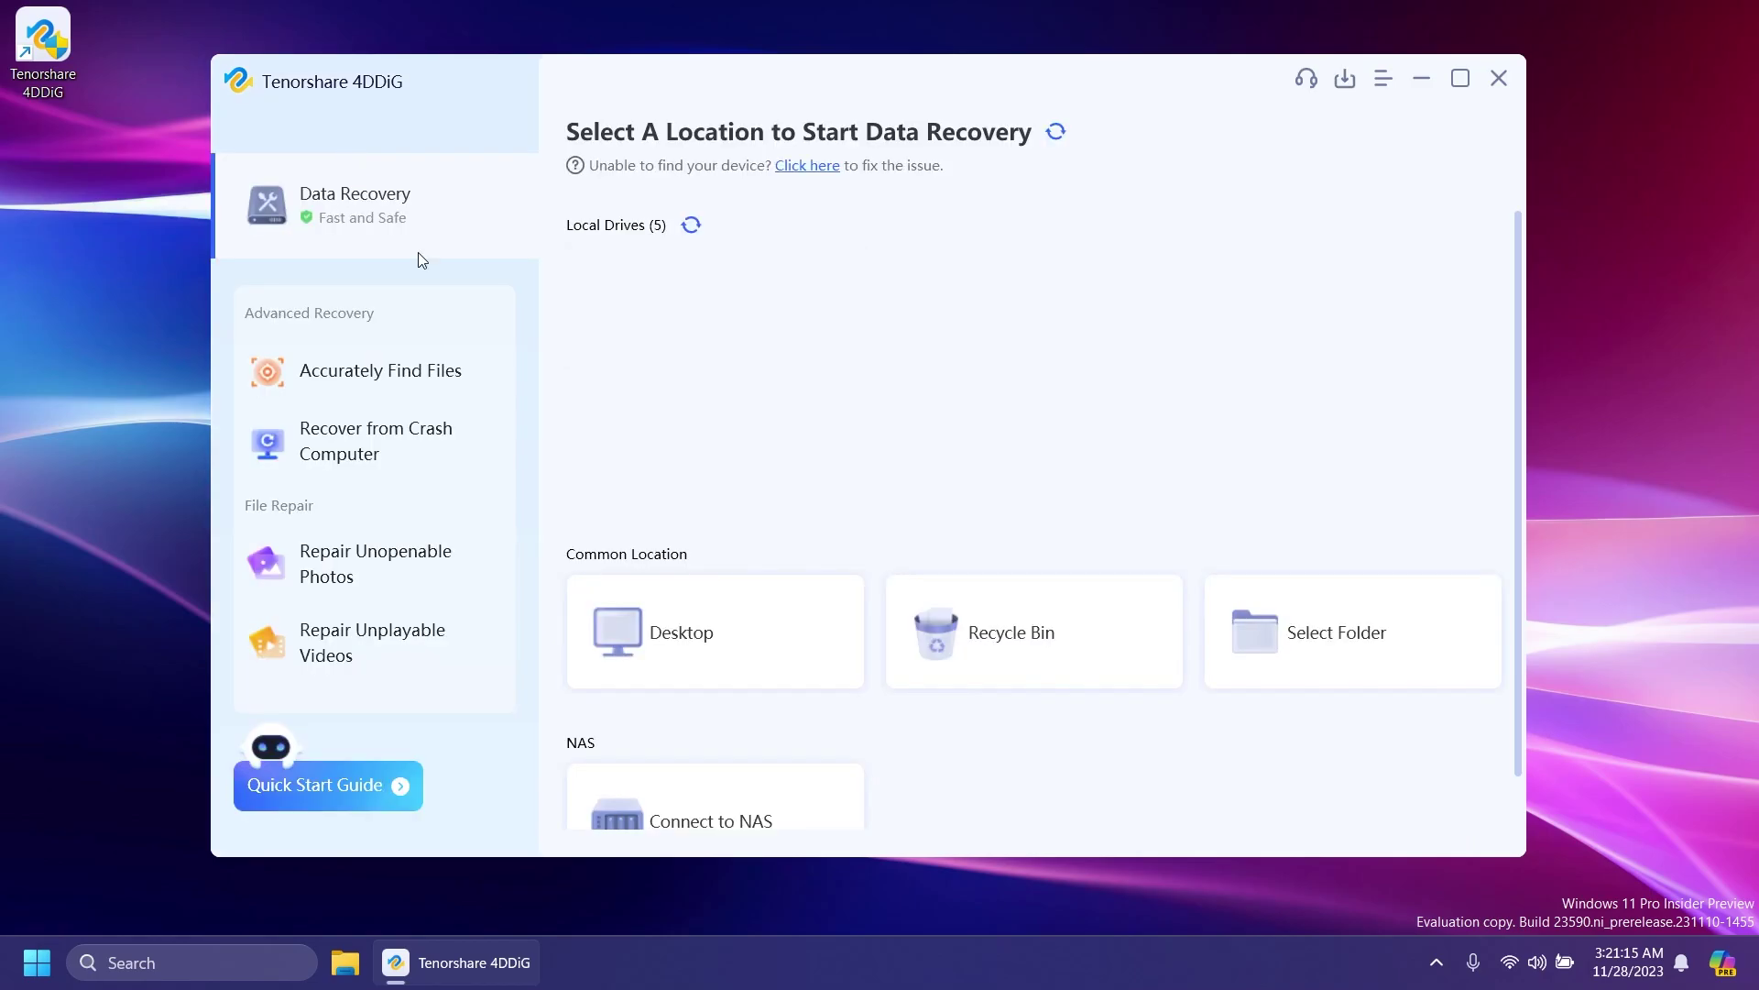
click(438, 445)
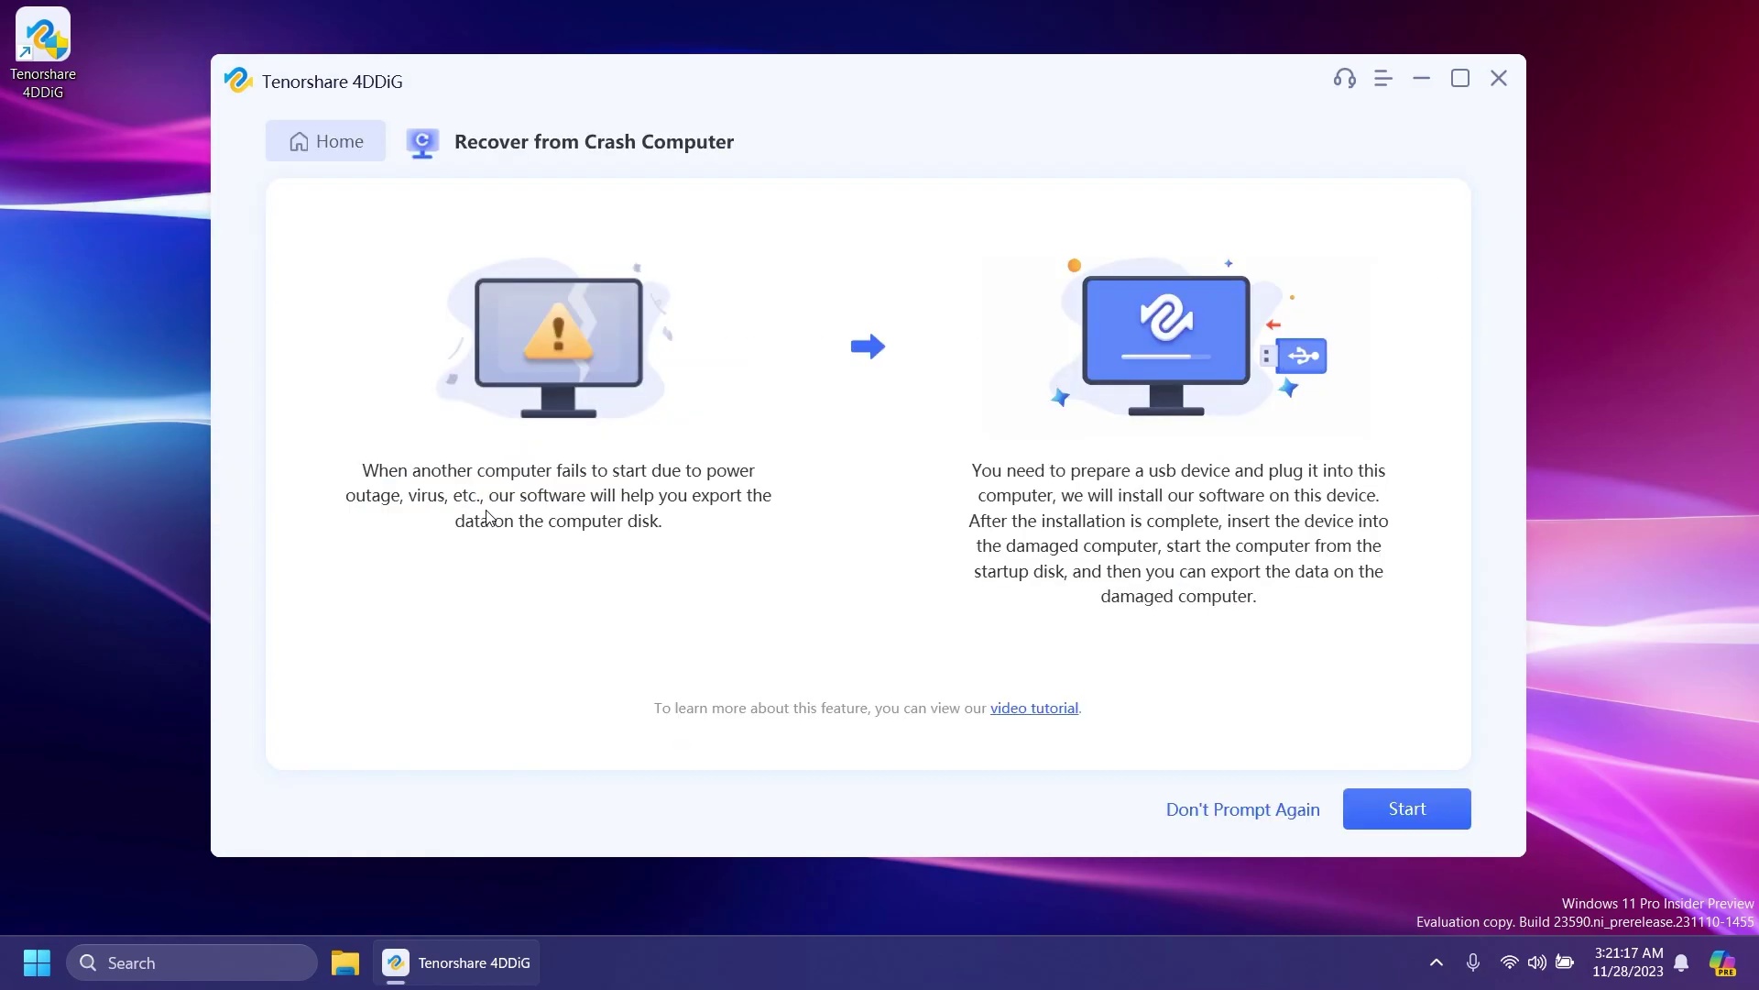
click(1405, 808)
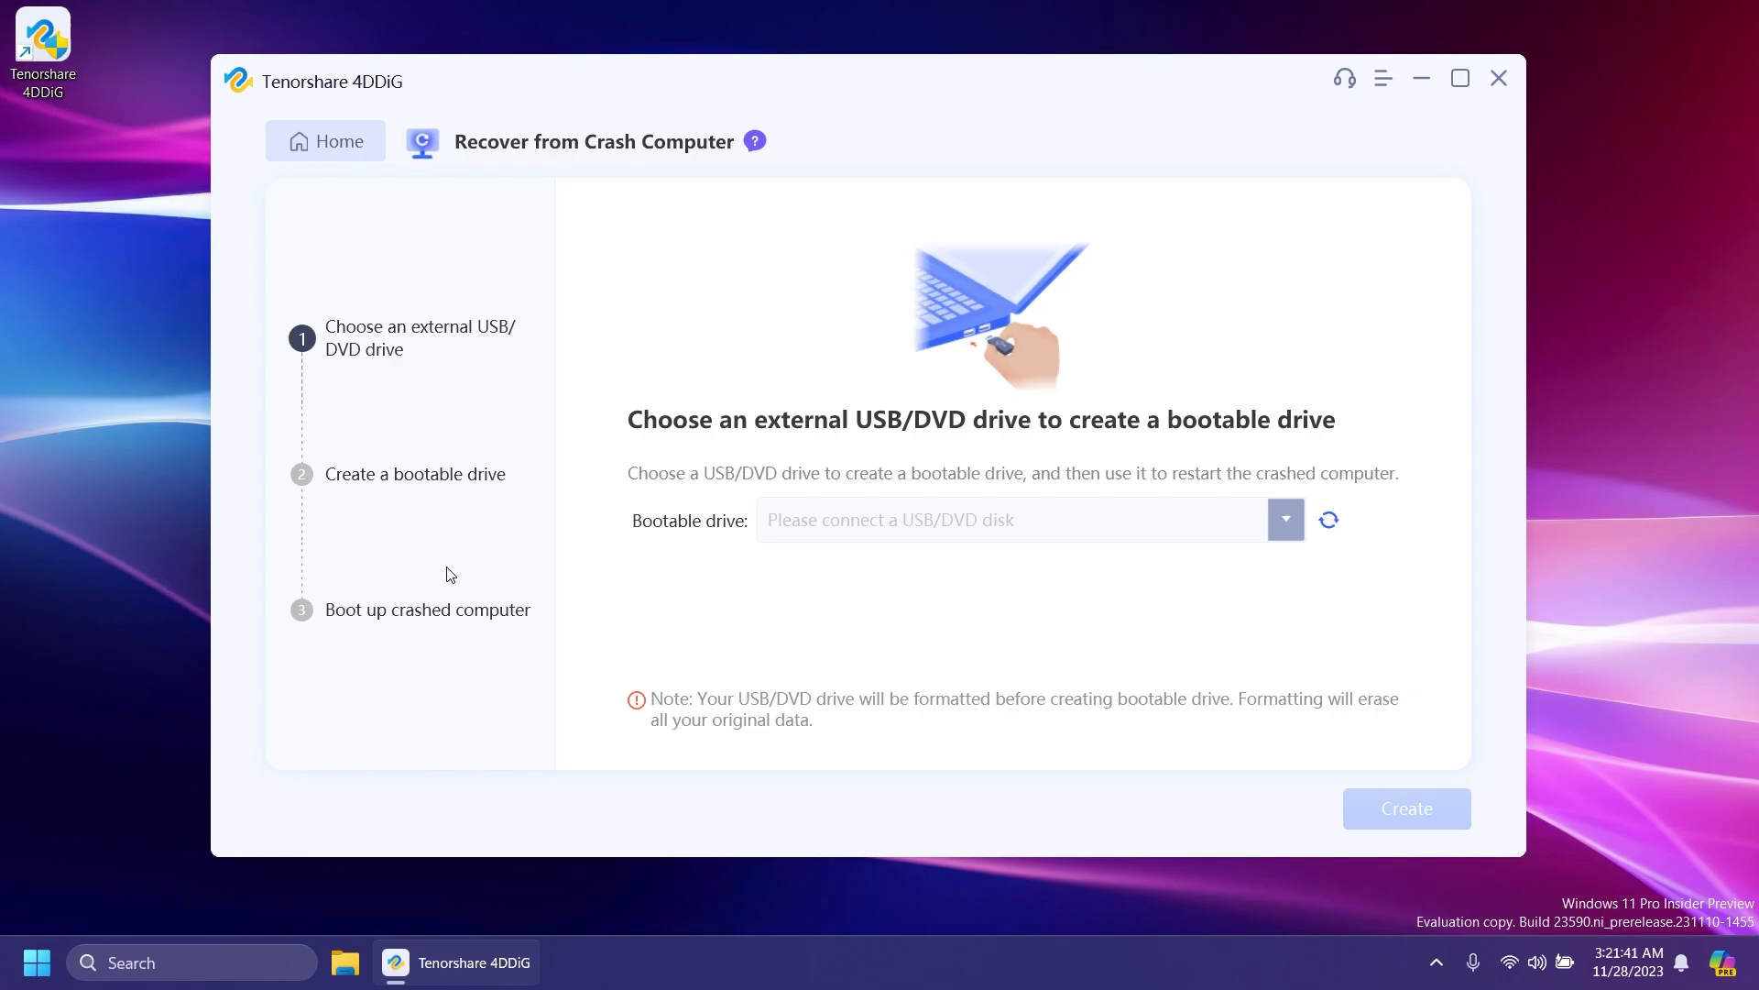
click(313, 140)
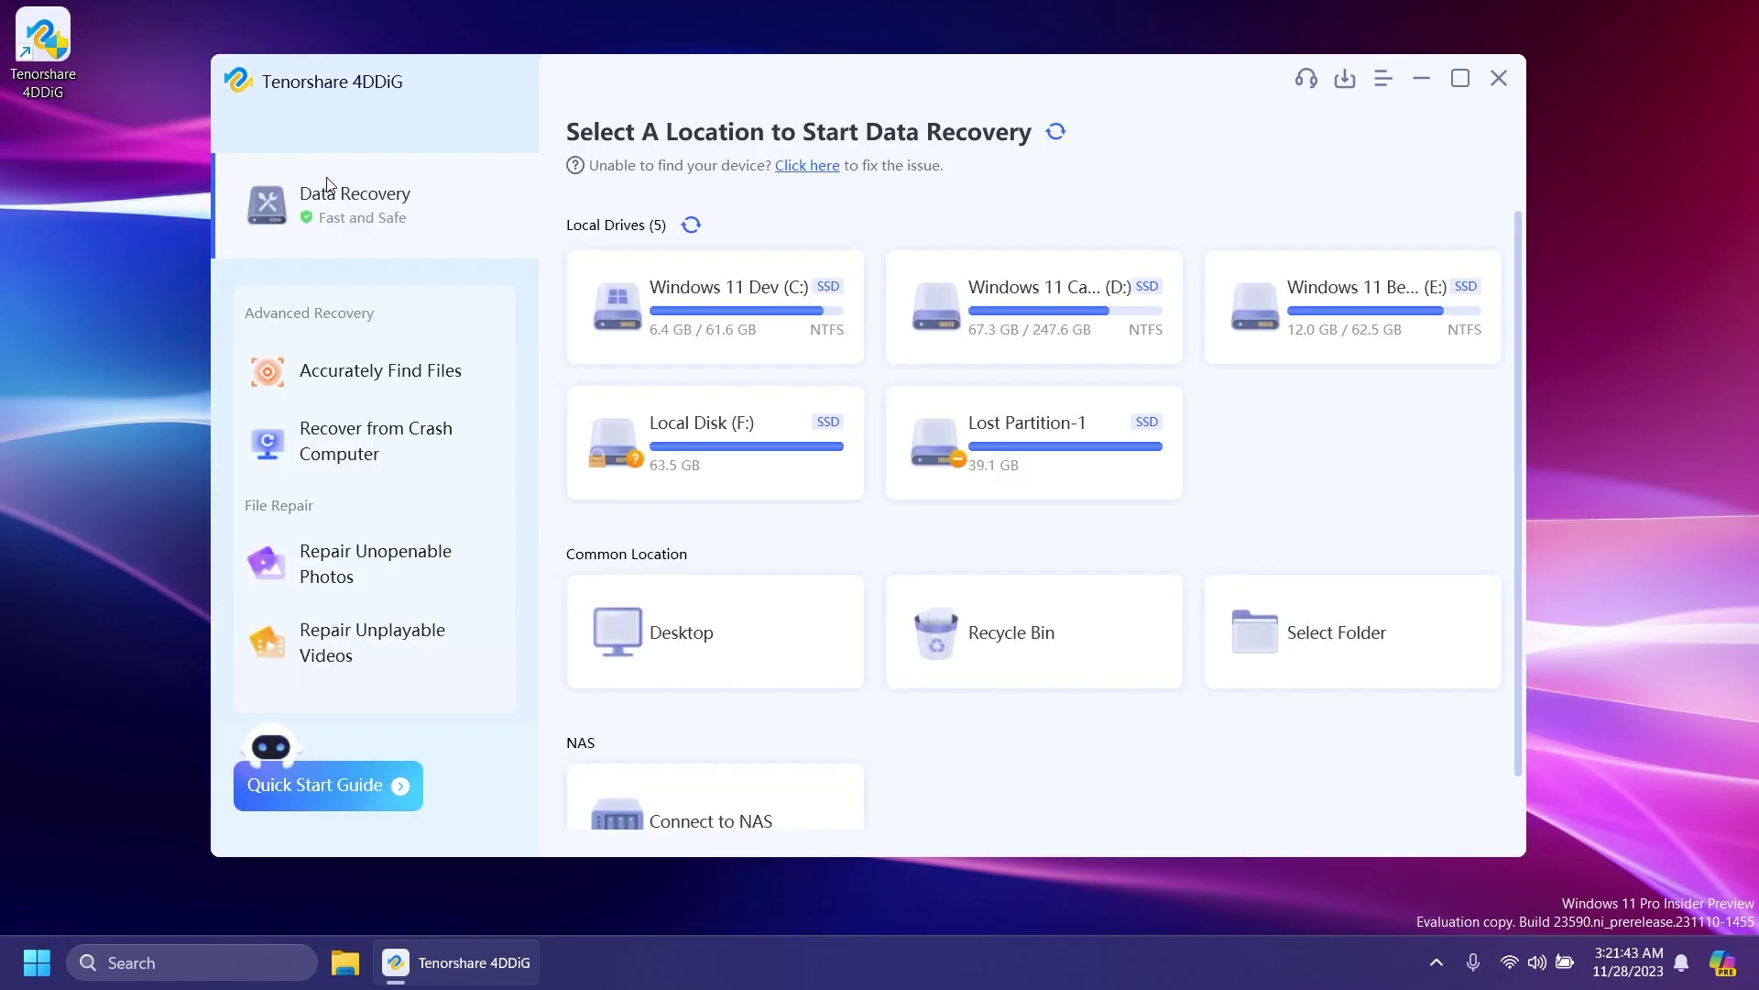
click(372, 605)
click(1375, 805)
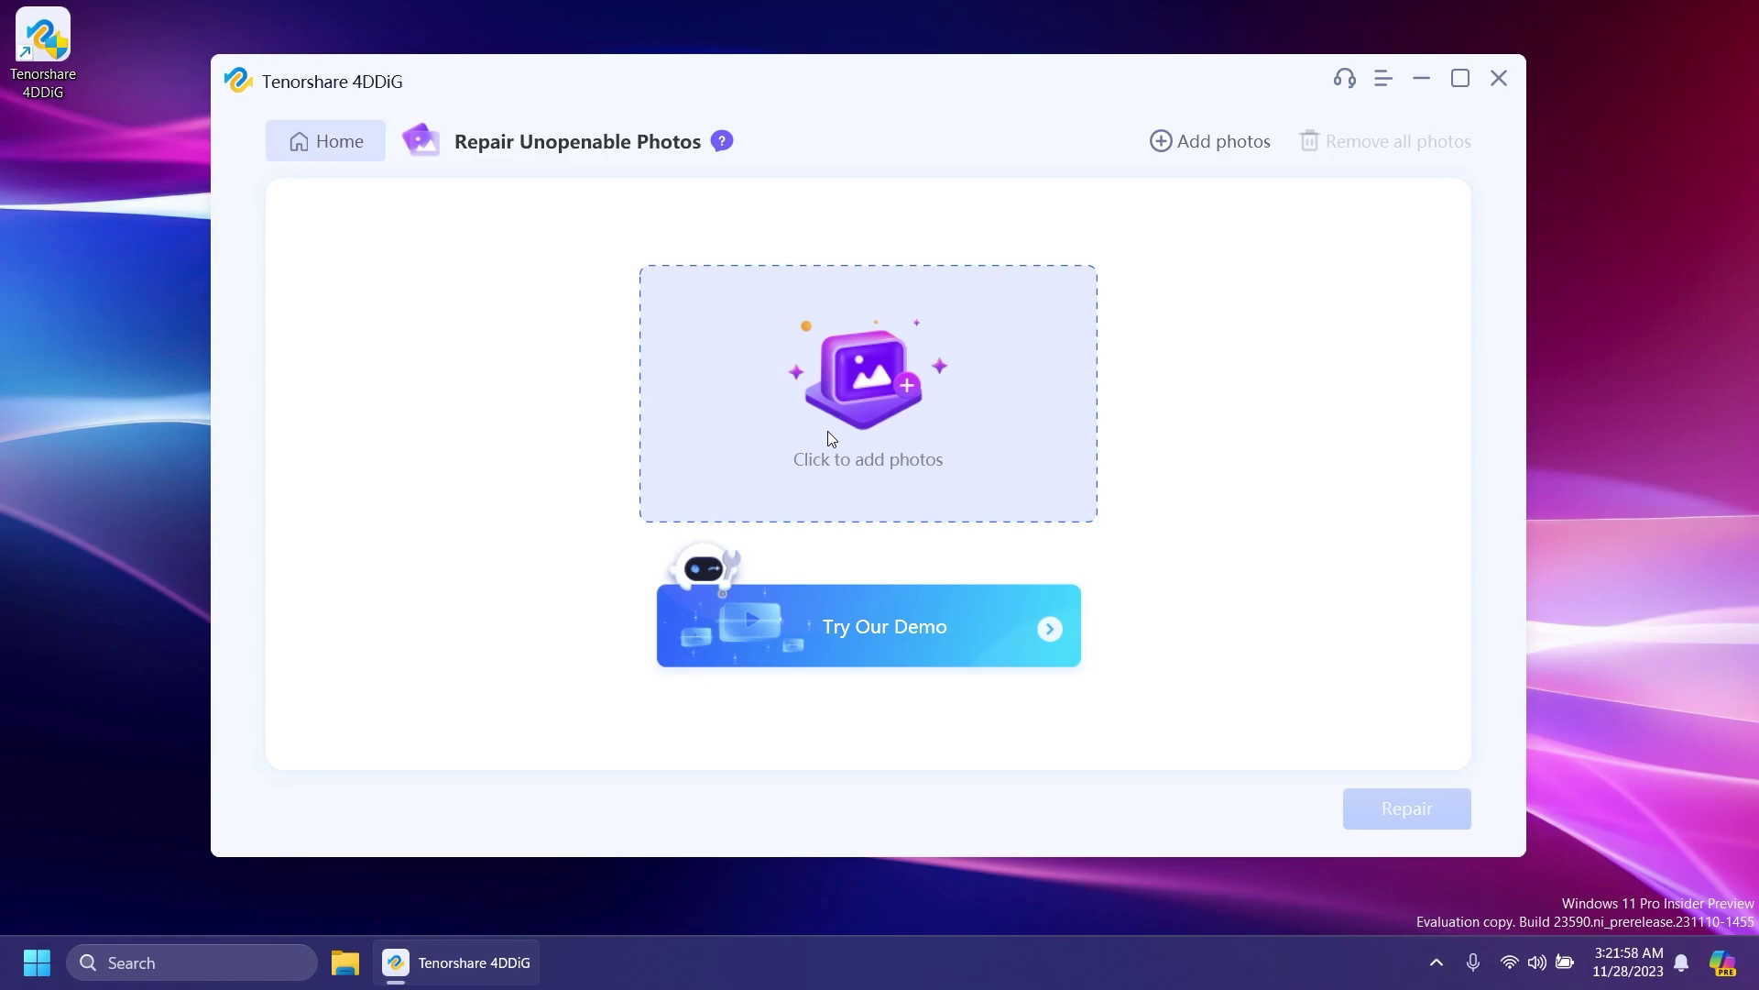
click(326, 142)
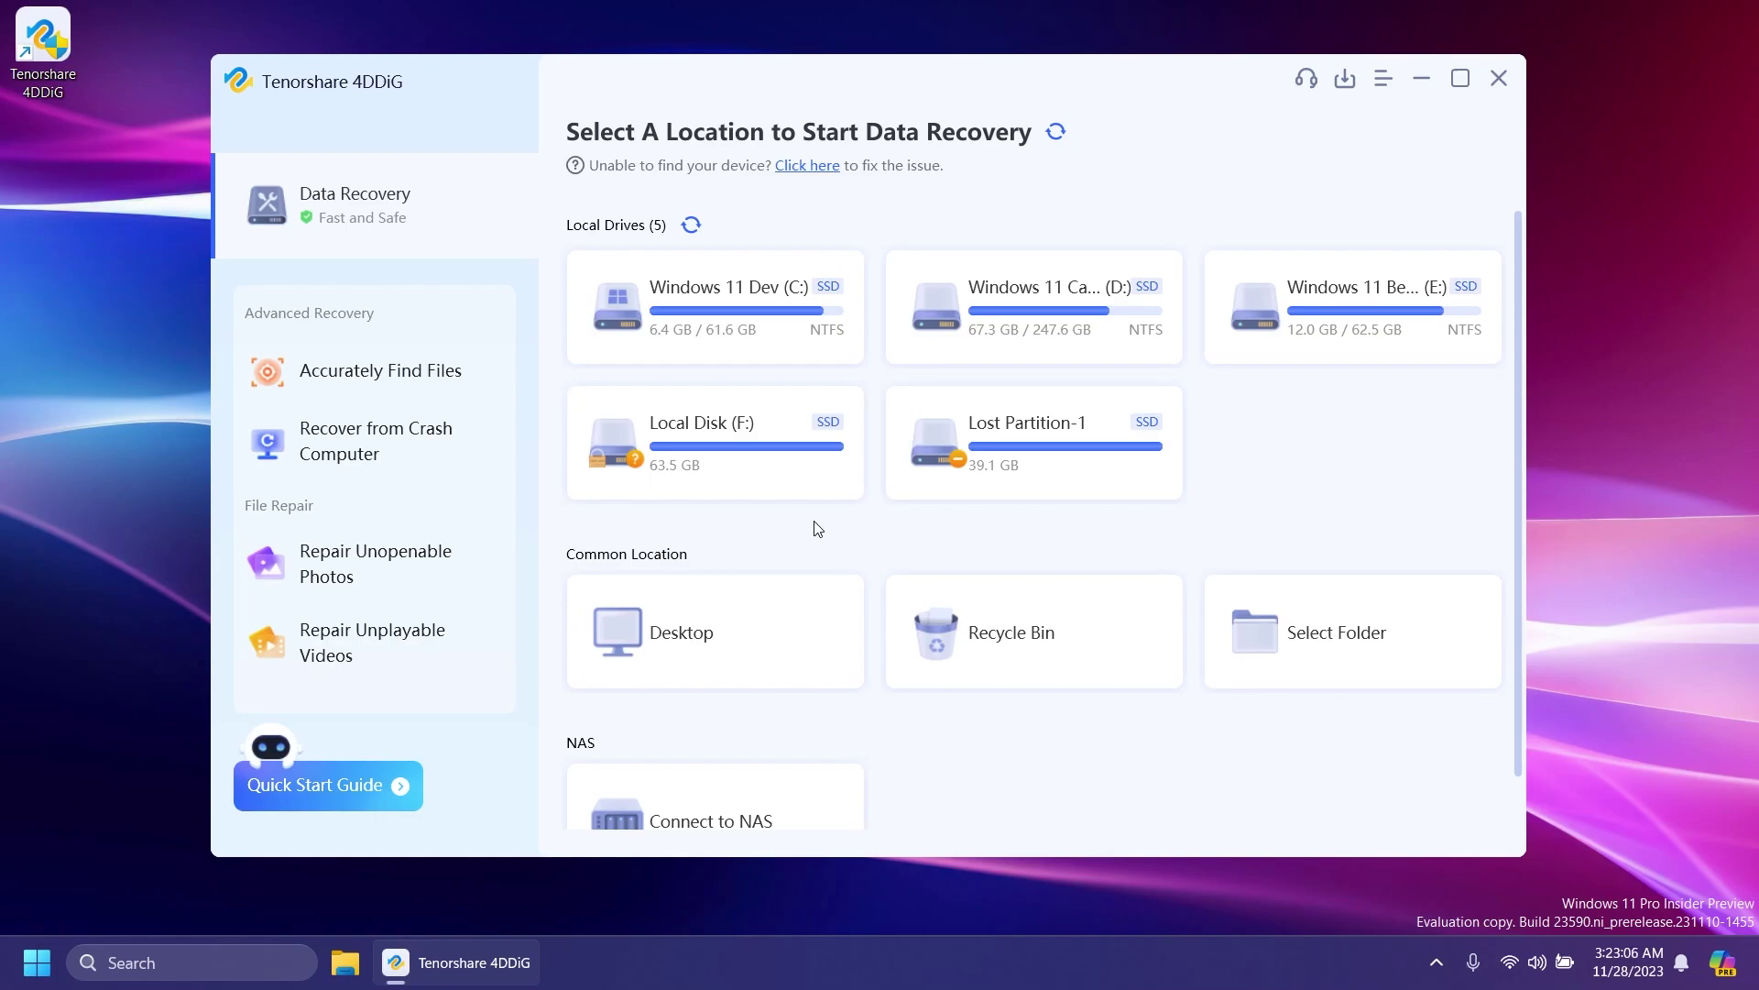
Start a new scan of the Windows 11 Dev (C:) drive with only Photo checked.
mouse_move(724, 336)
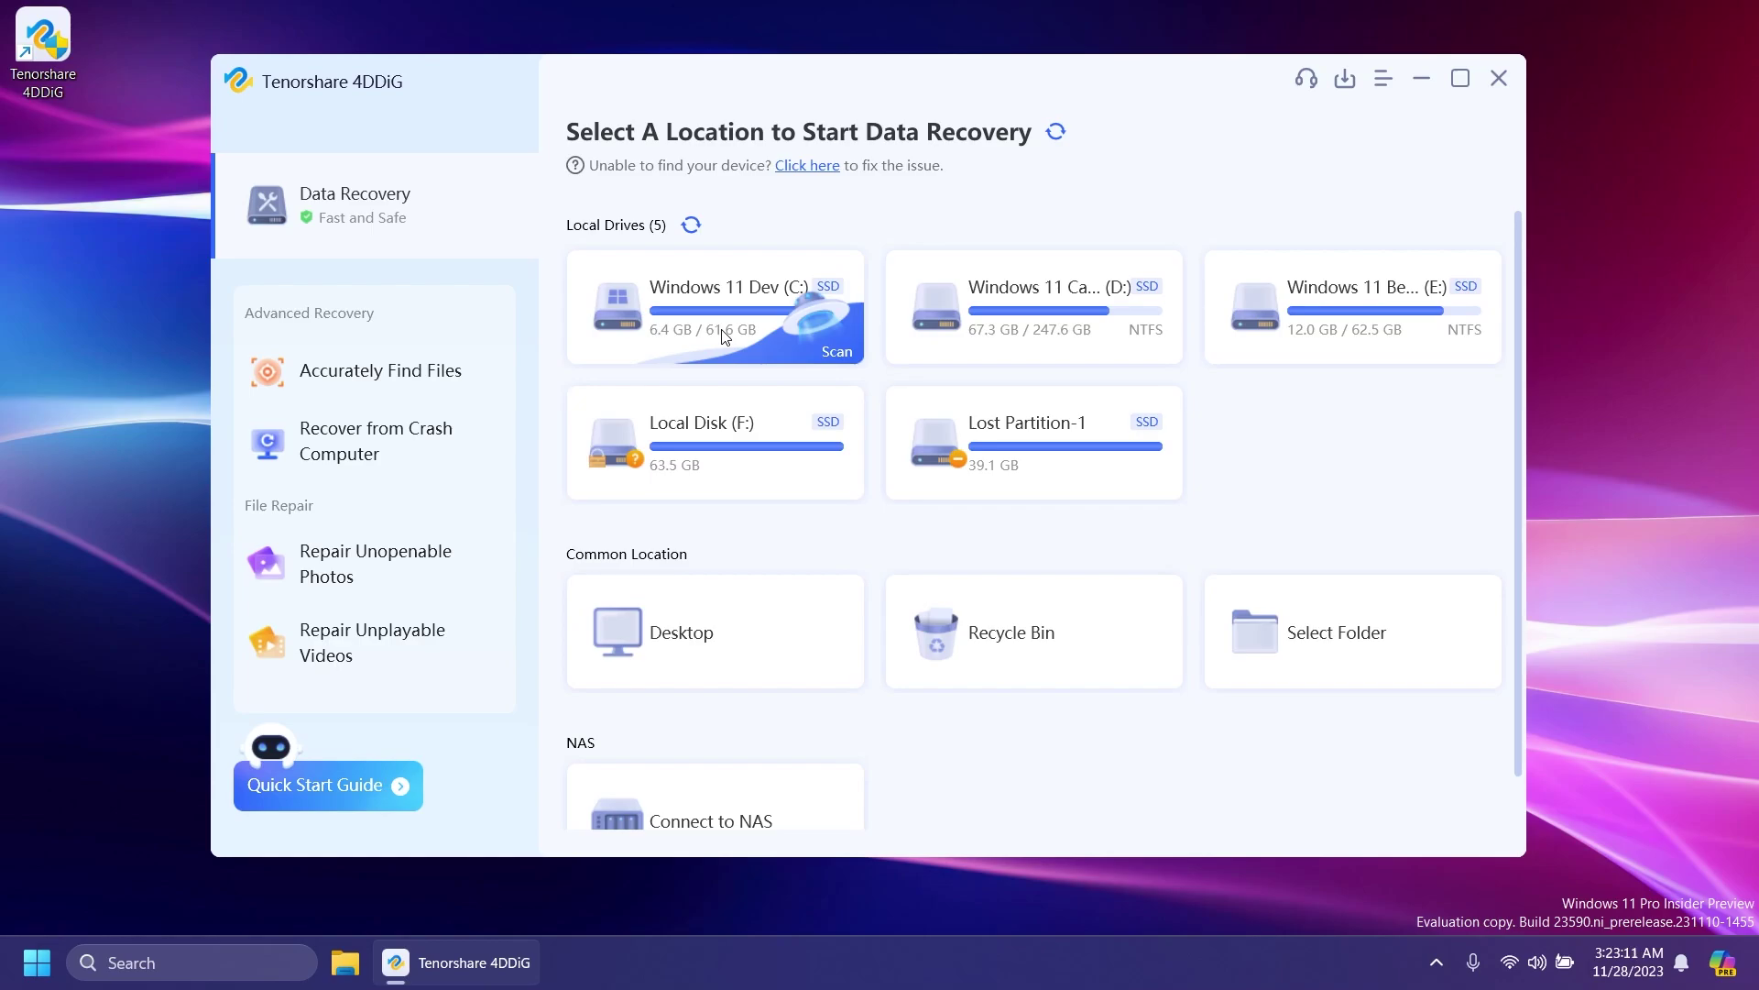
click(724, 336)
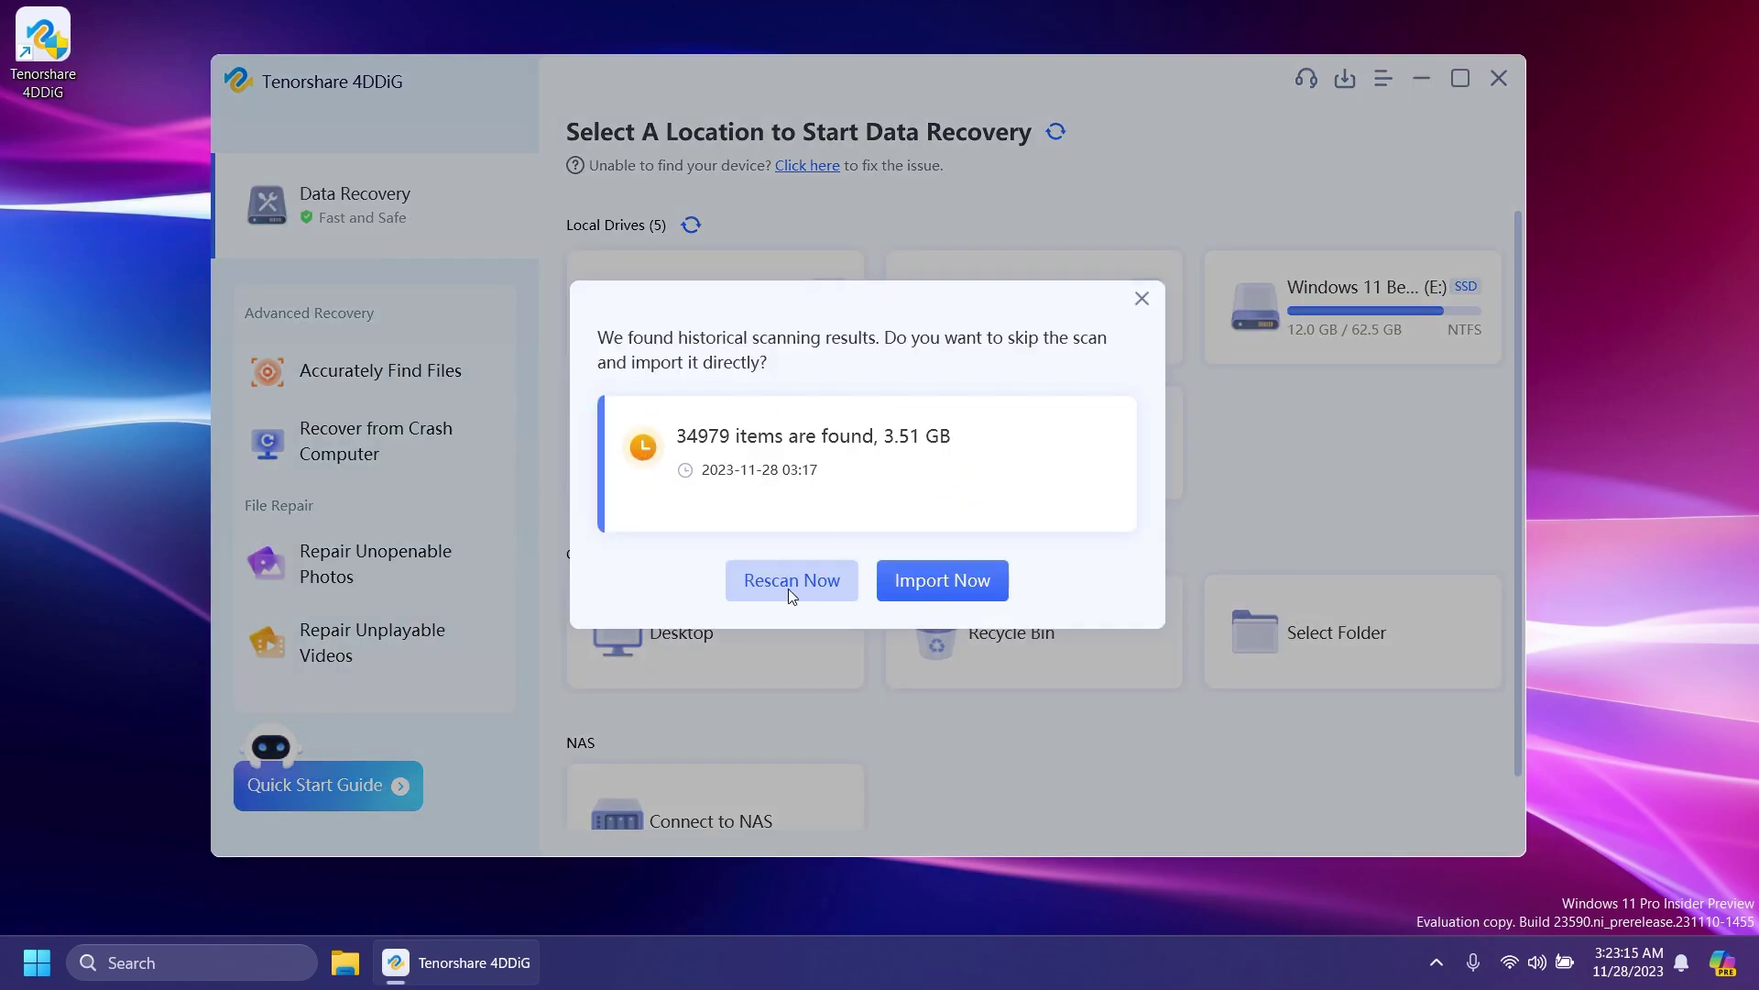
click(770, 584)
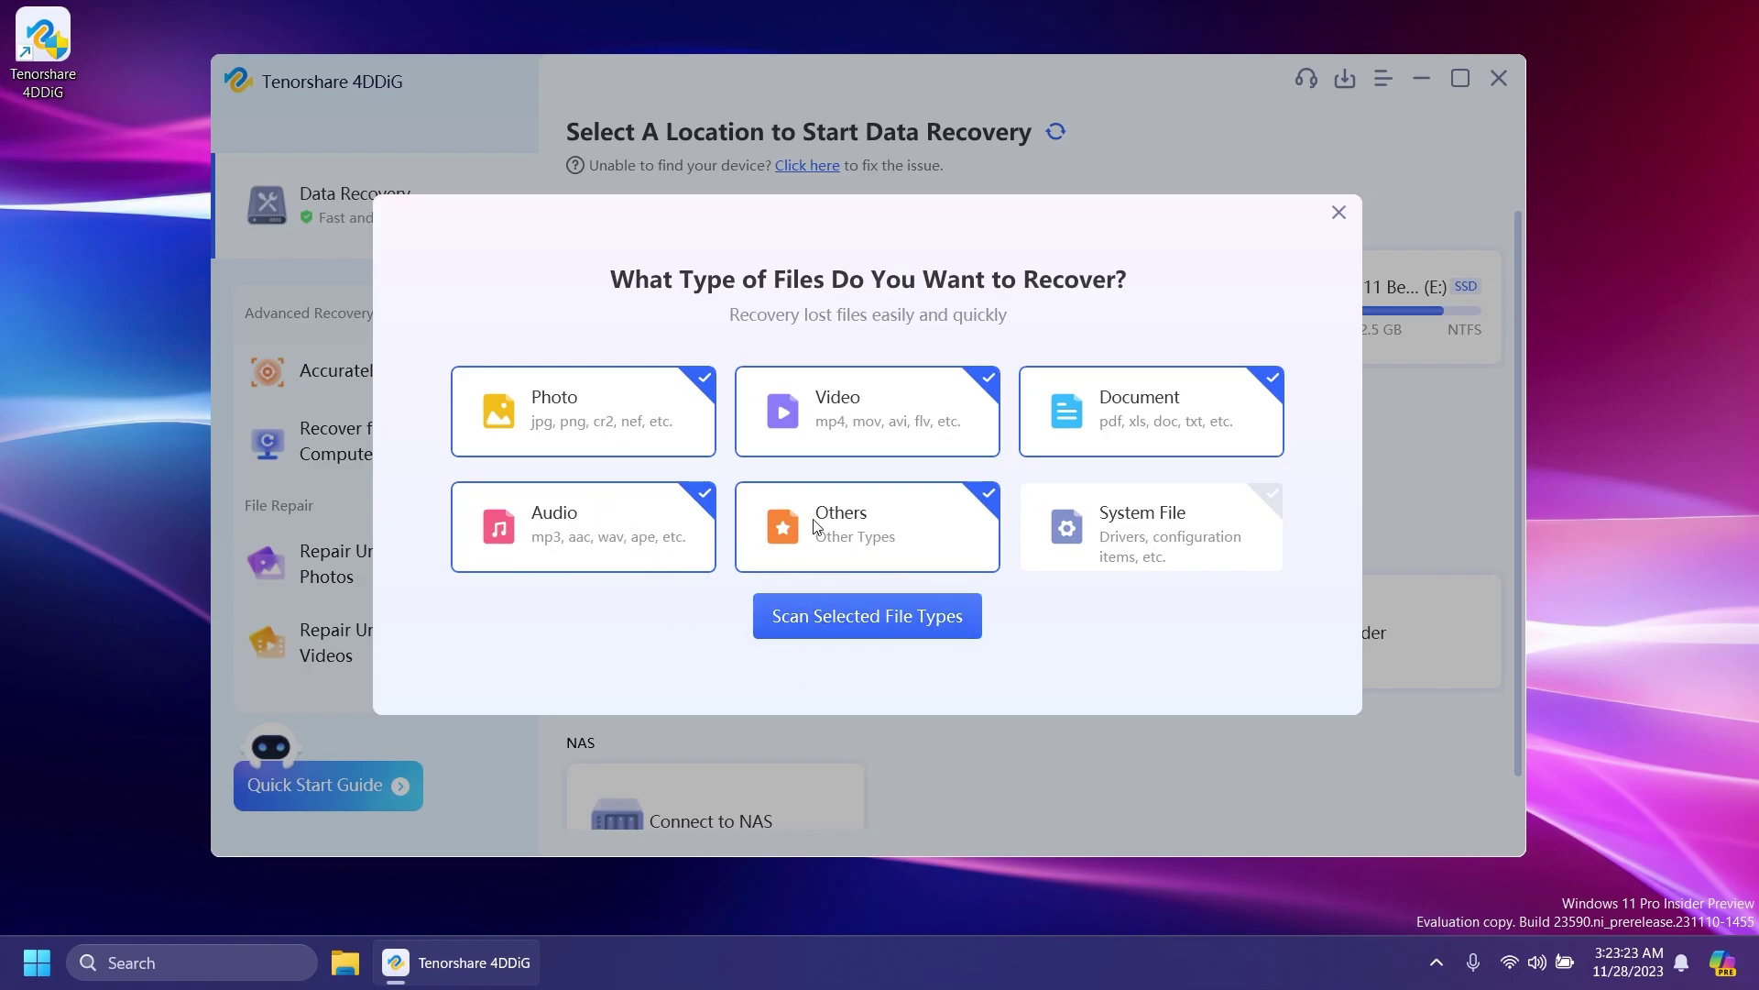
click(862, 534)
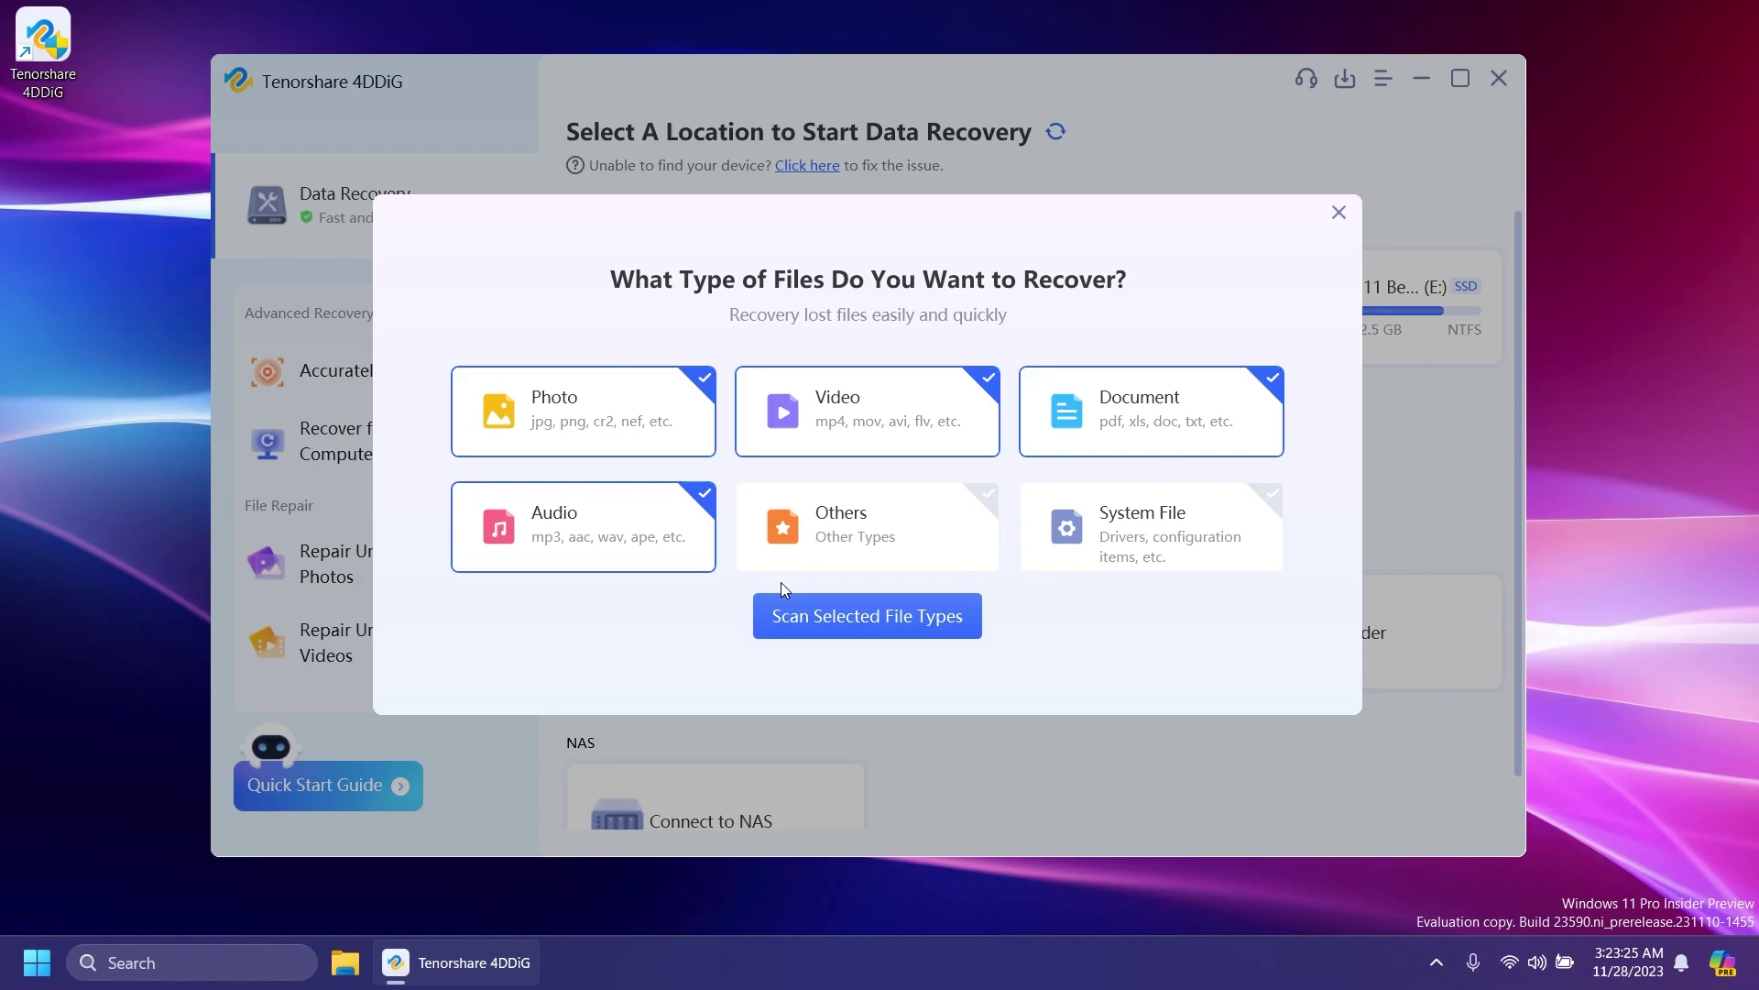
click(623, 549)
click(843, 416)
click(1137, 408)
click(811, 609)
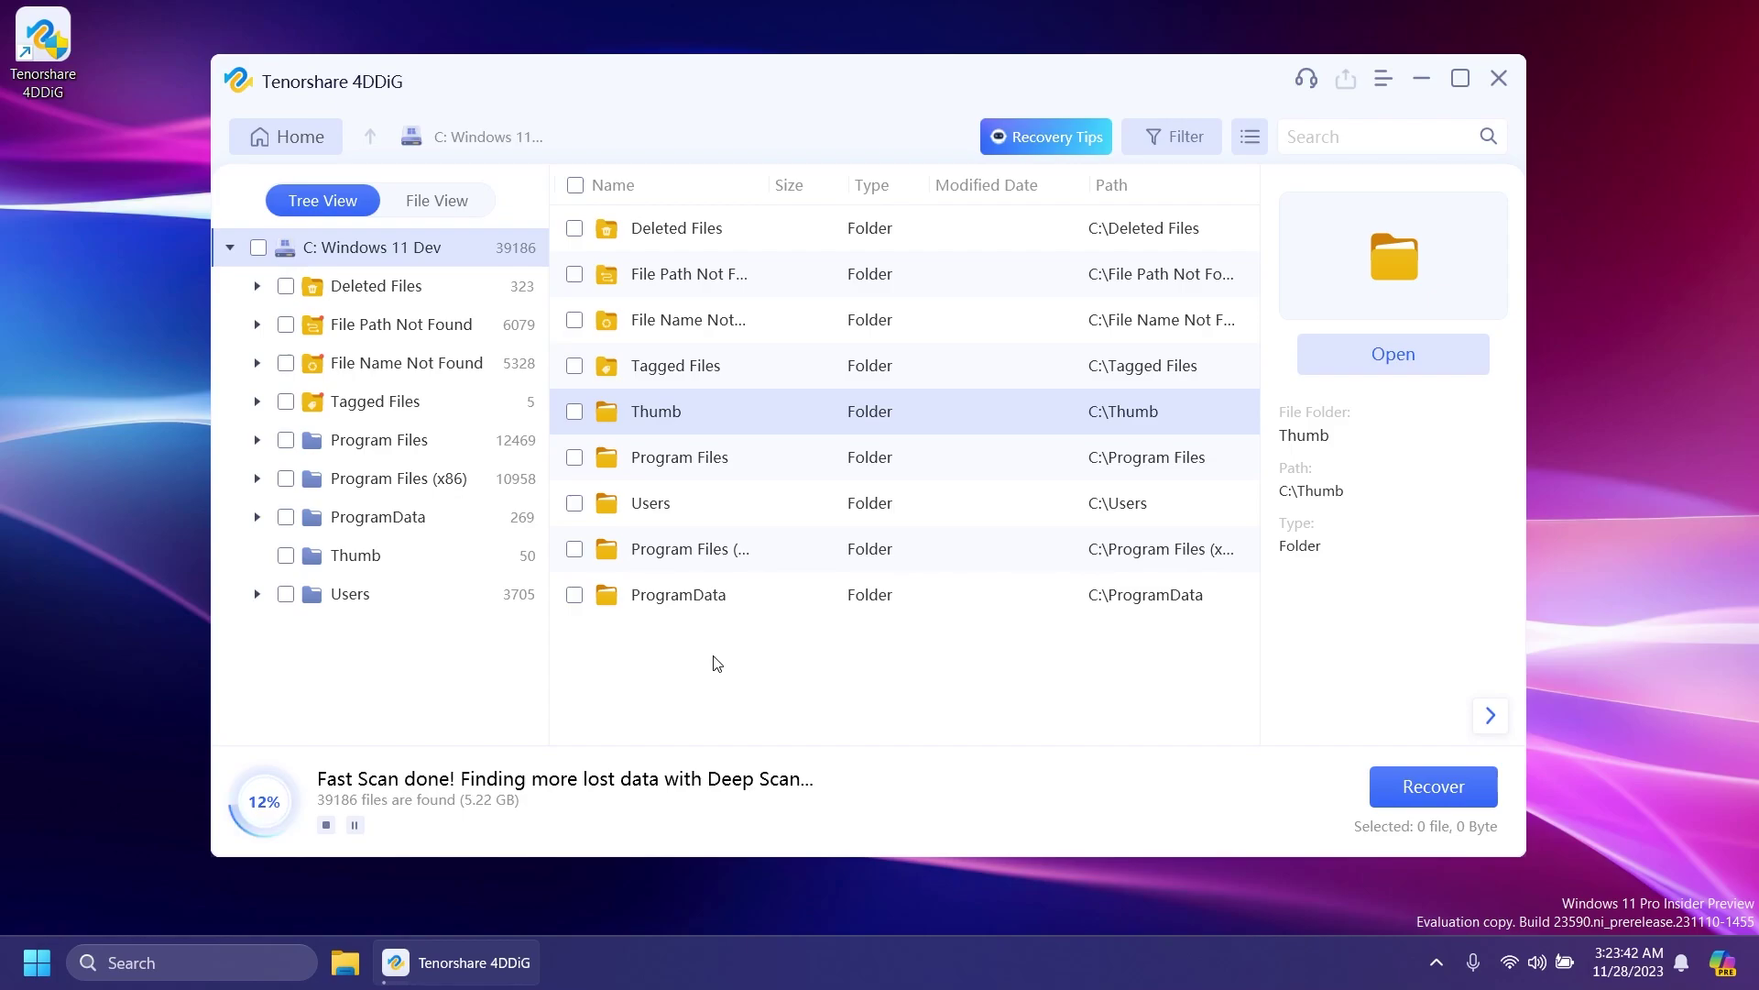
Pause the C: scan and browse the Program Files and Tagged Files results in Tree View.
click(355, 825)
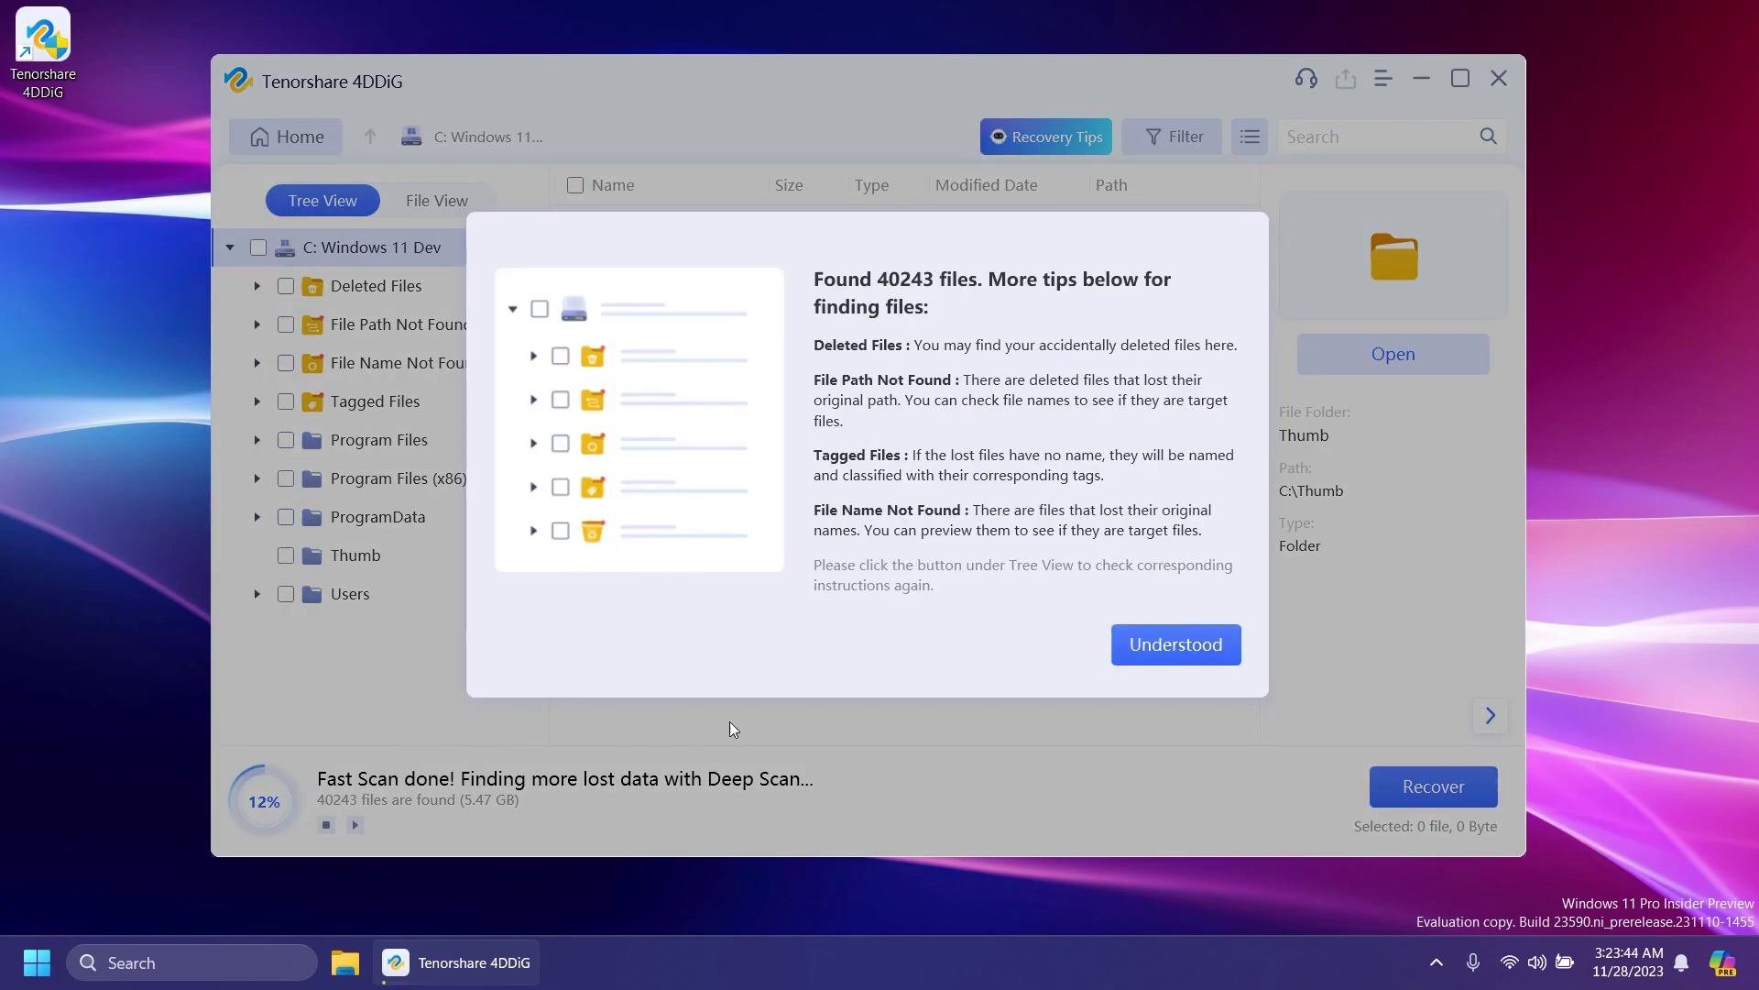
click(1136, 653)
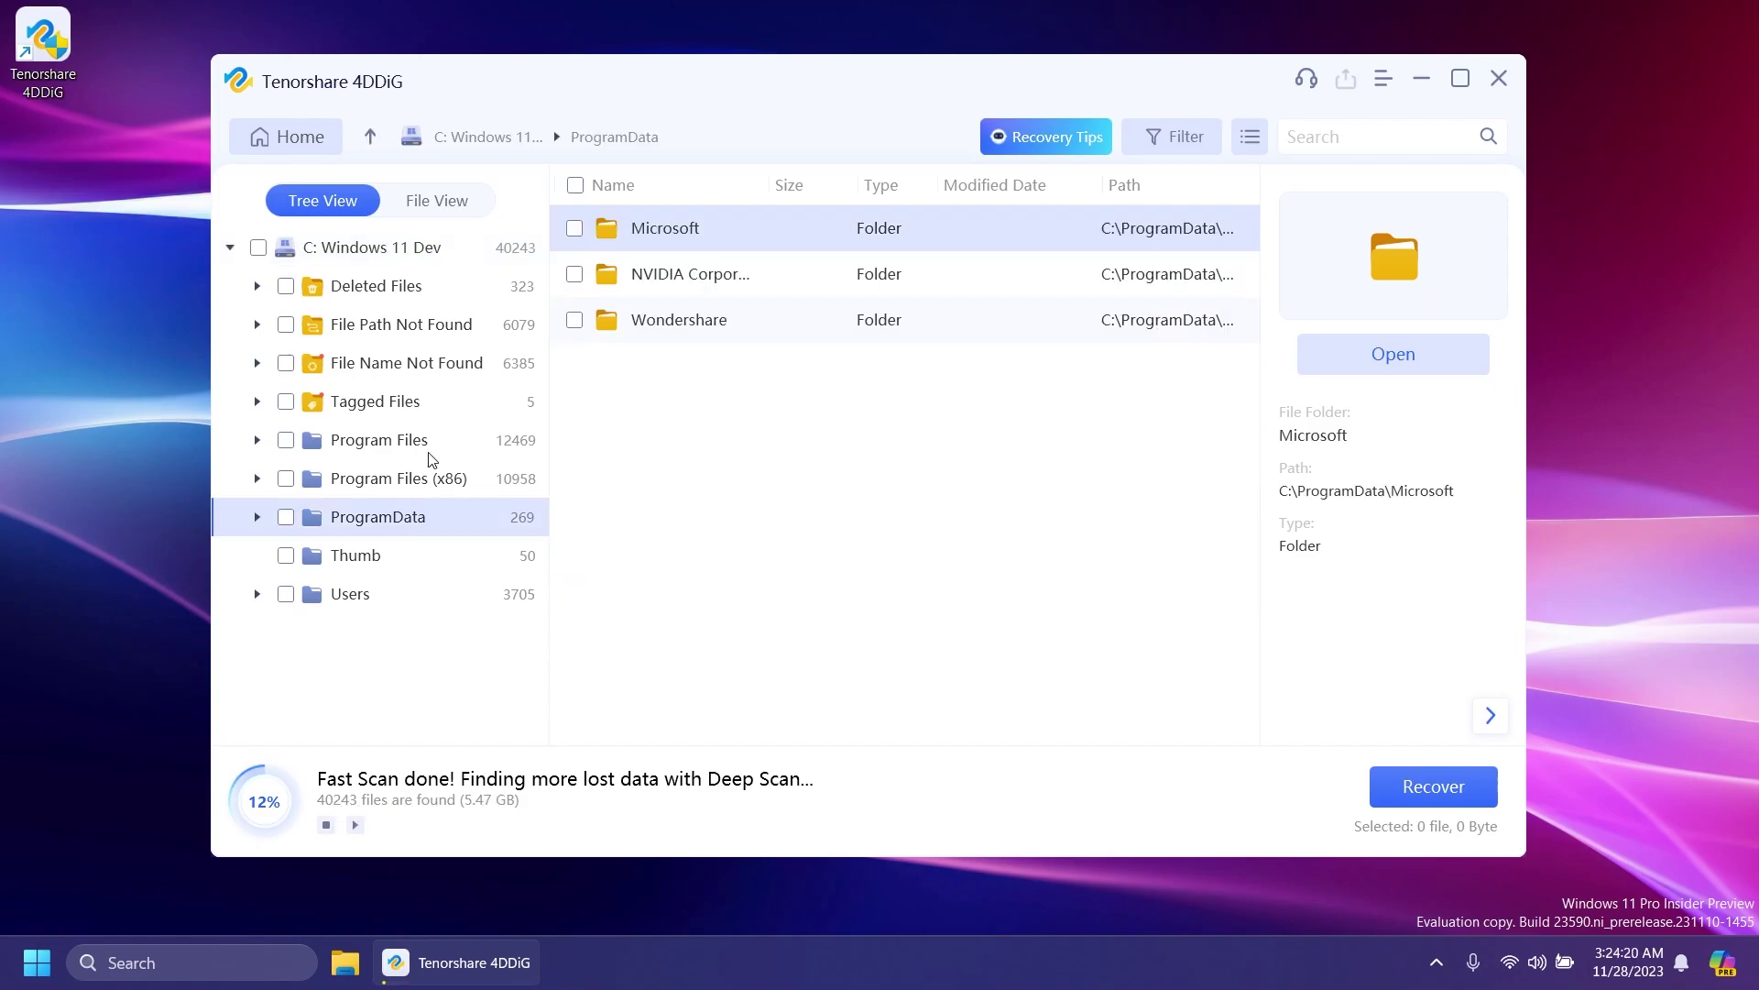
click(390, 446)
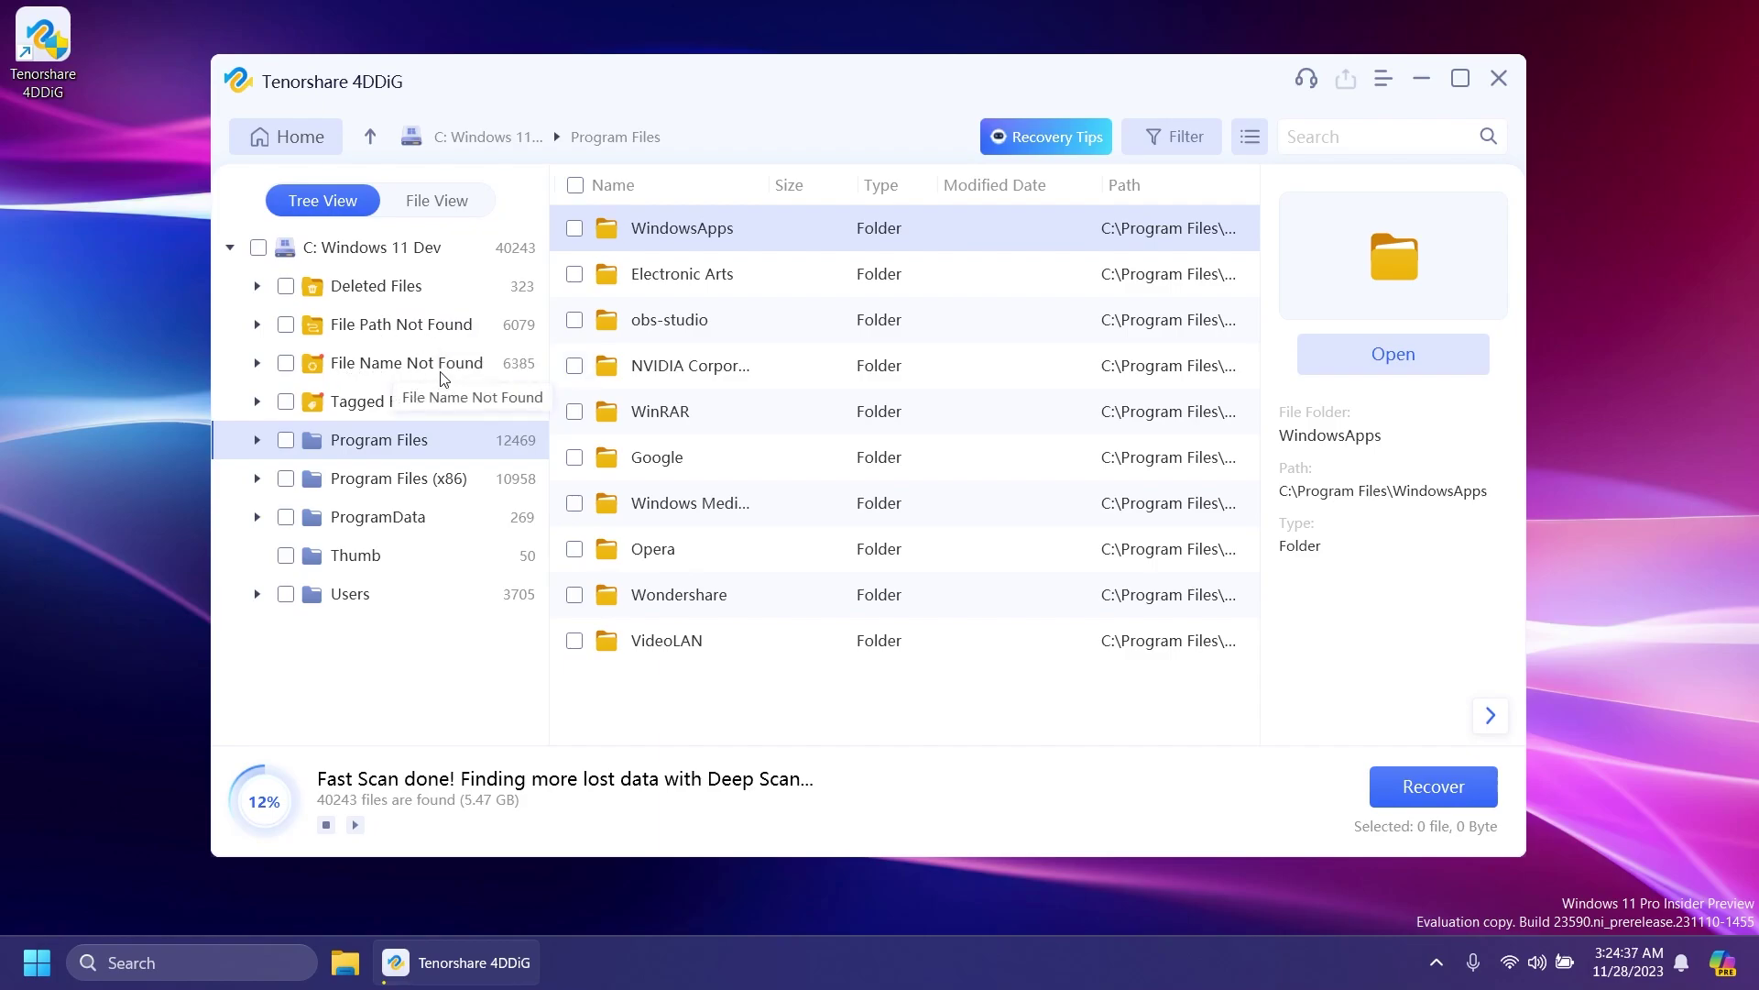
click(357, 403)
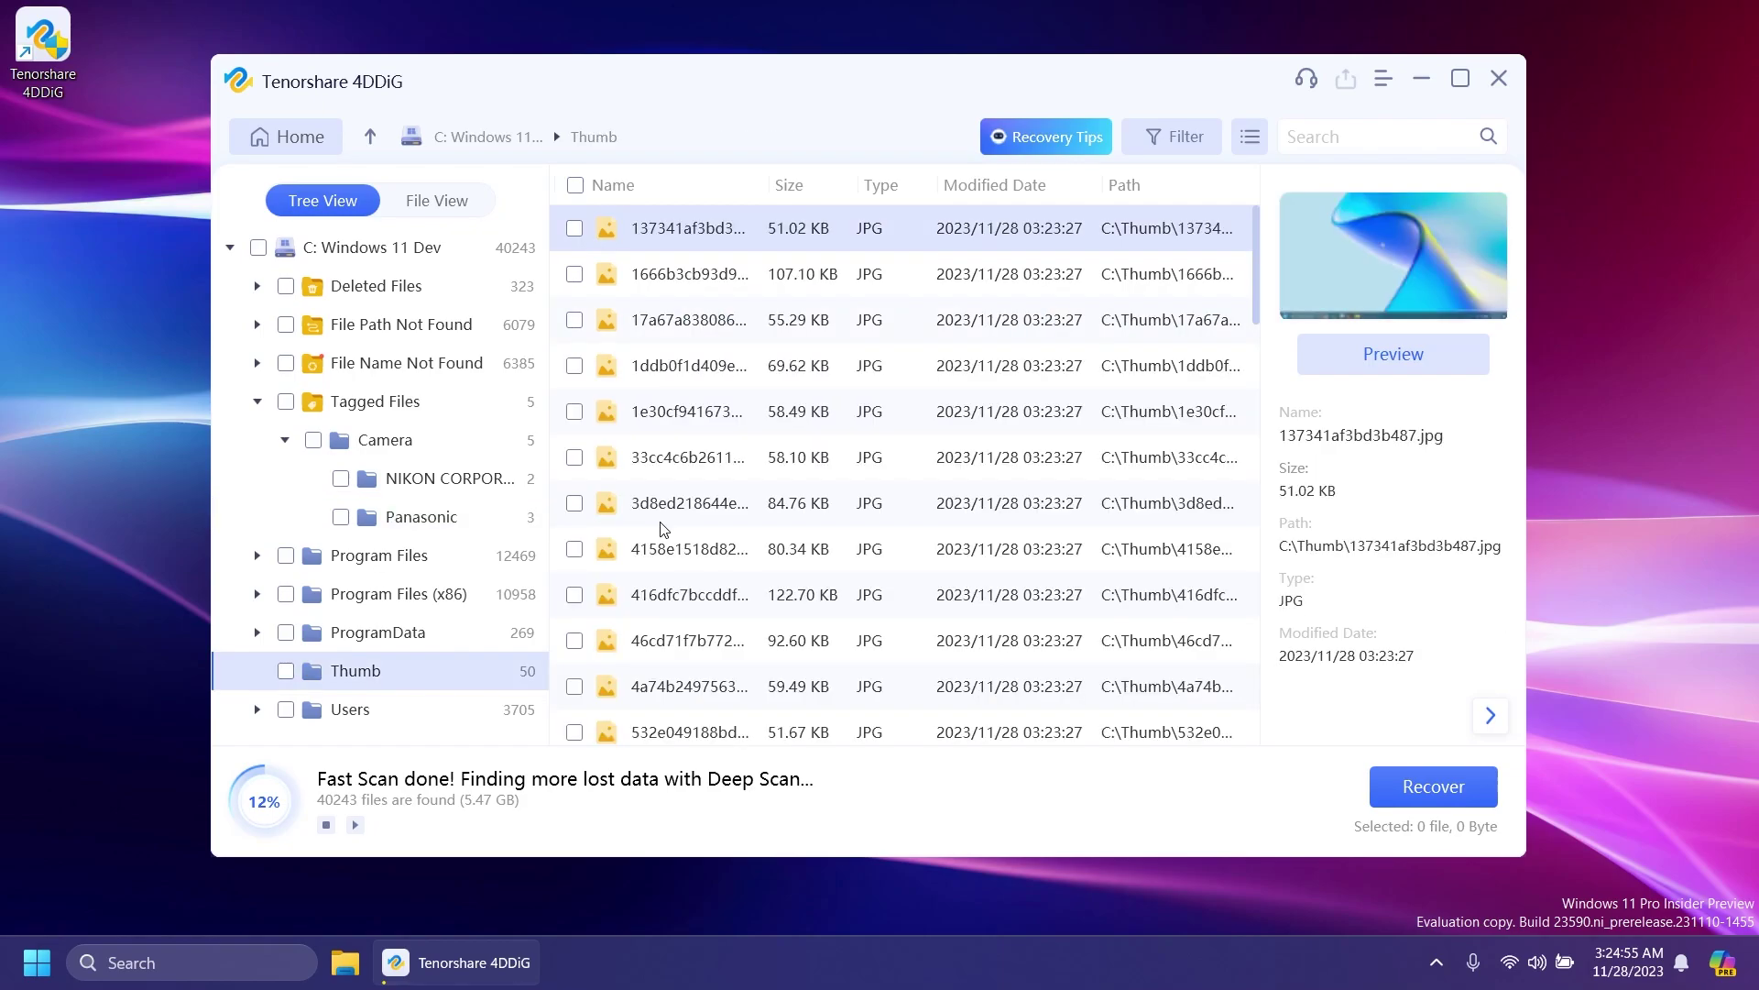
Preview JPGs in the Thumb folder, including the pink flower, until the sunset photo appears.
scroll(669, 513, down, 4)
click(706, 495)
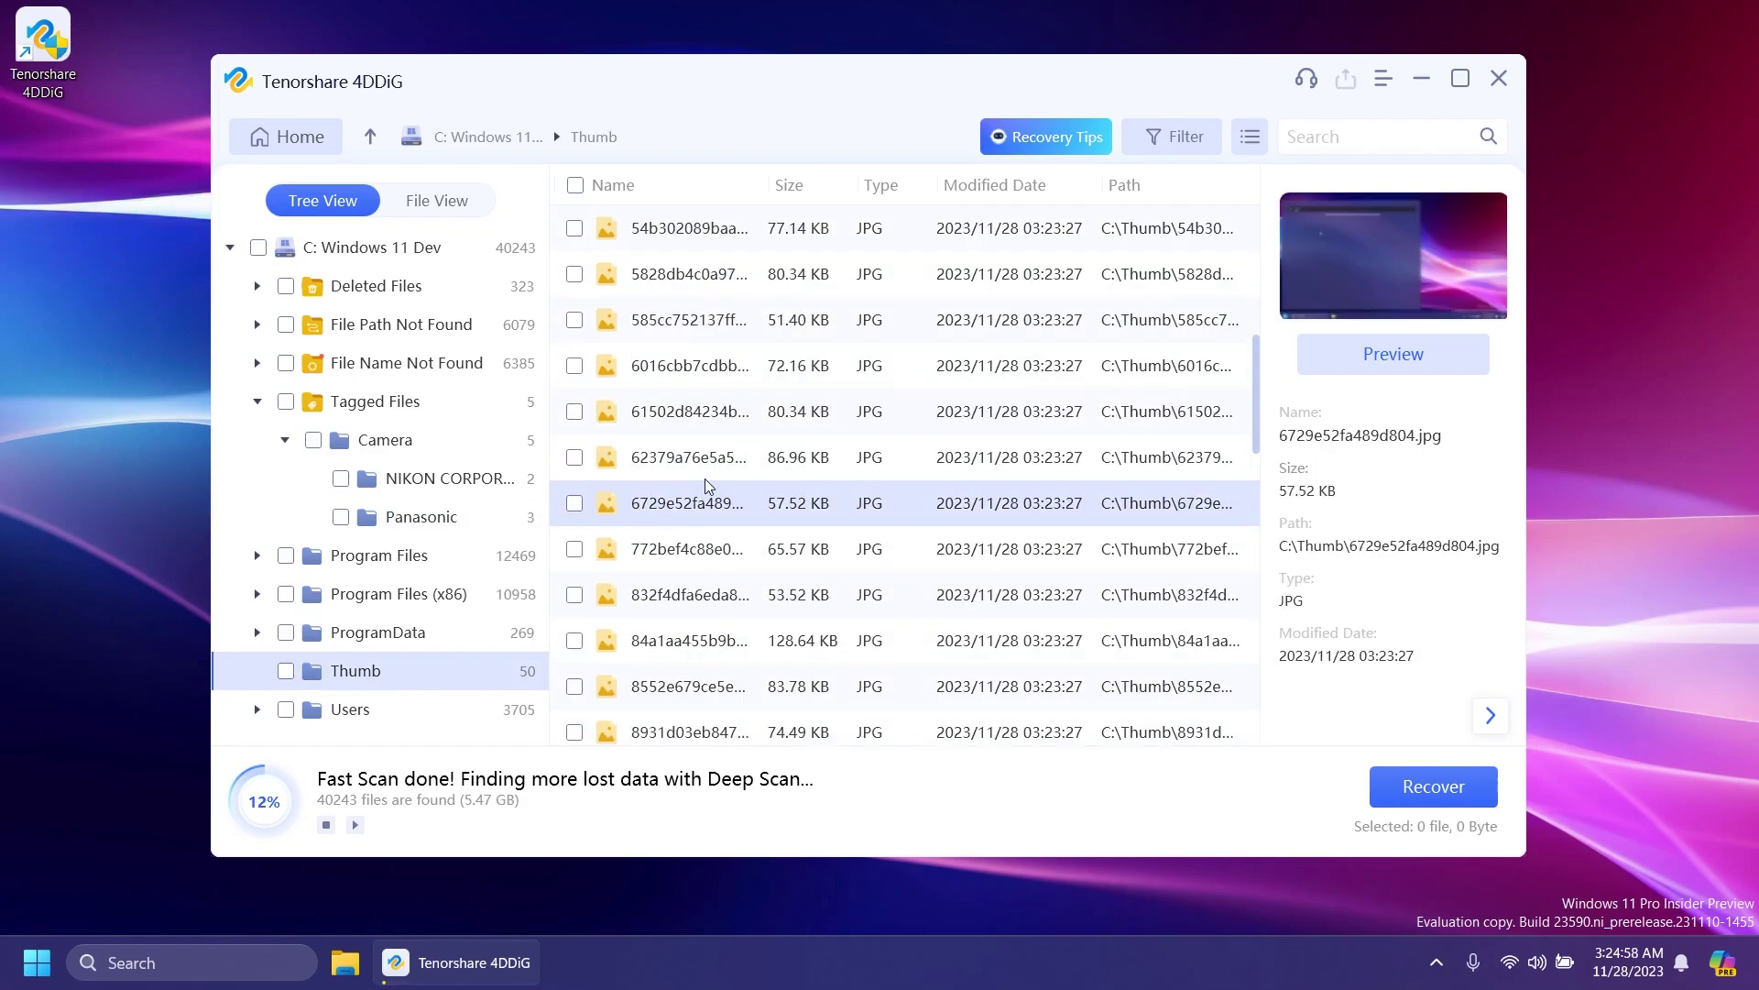
scroll(705, 486, up, 2)
click(704, 462)
scroll(673, 548, up, 3)
click(666, 472)
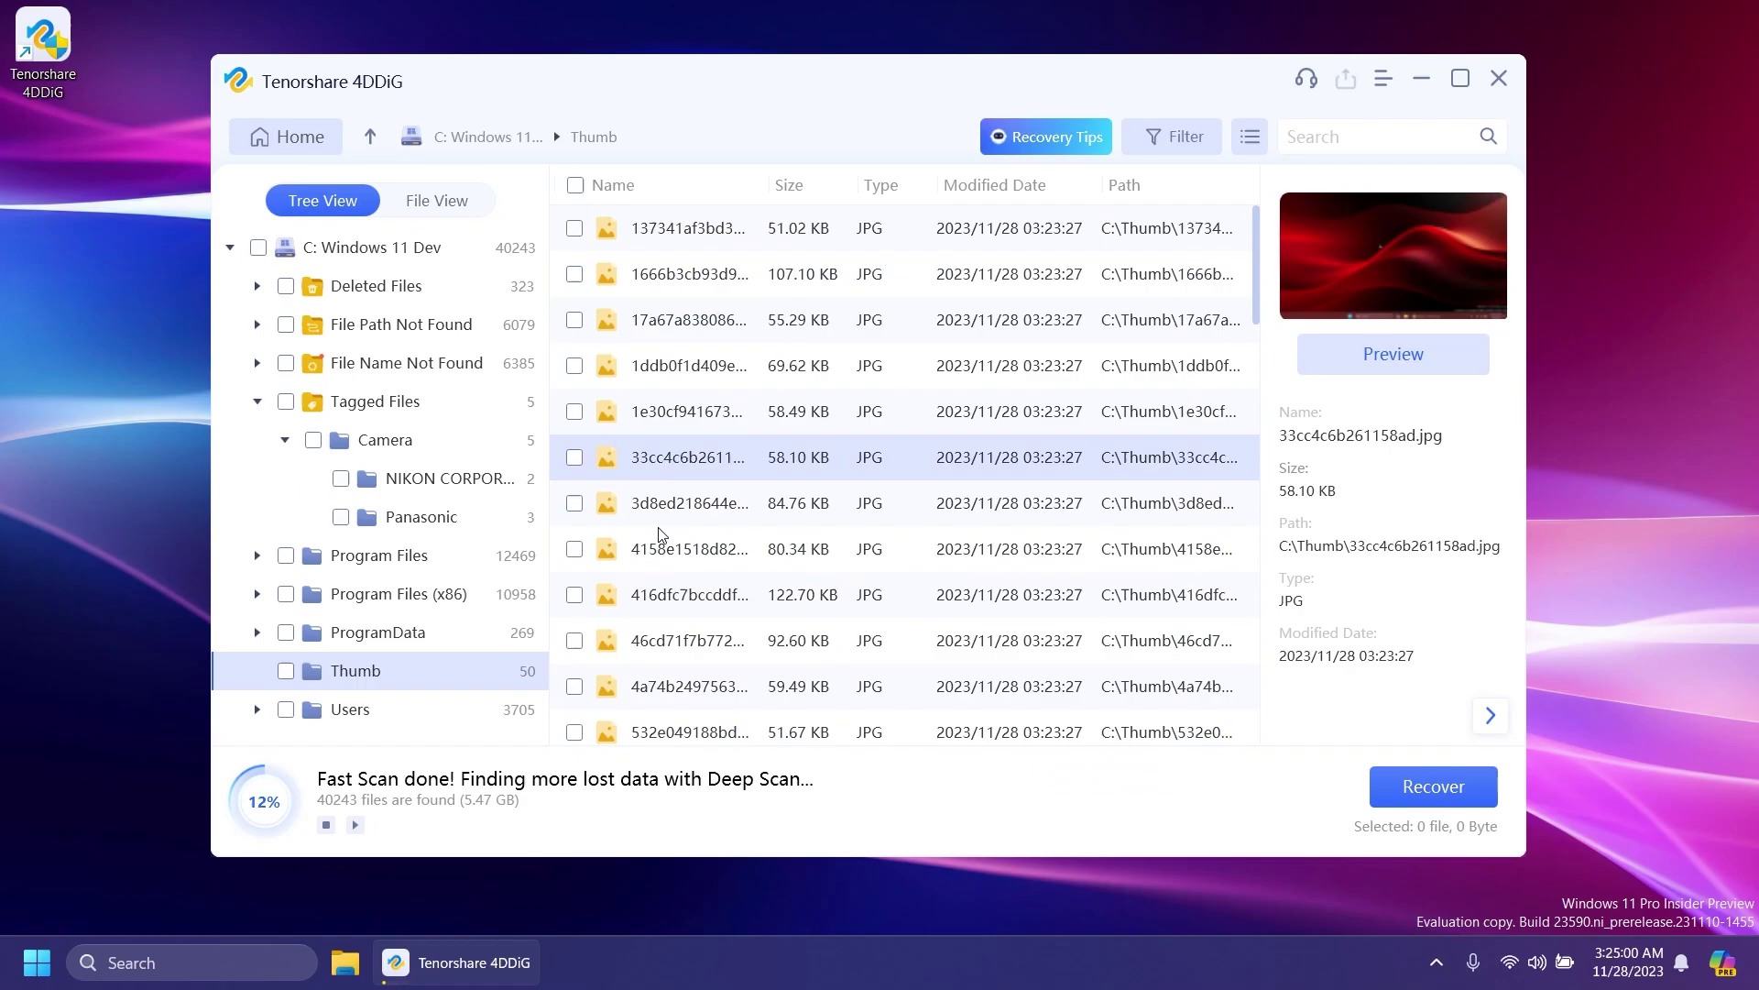
click(805, 595)
scroll(685, 484, down, 5)
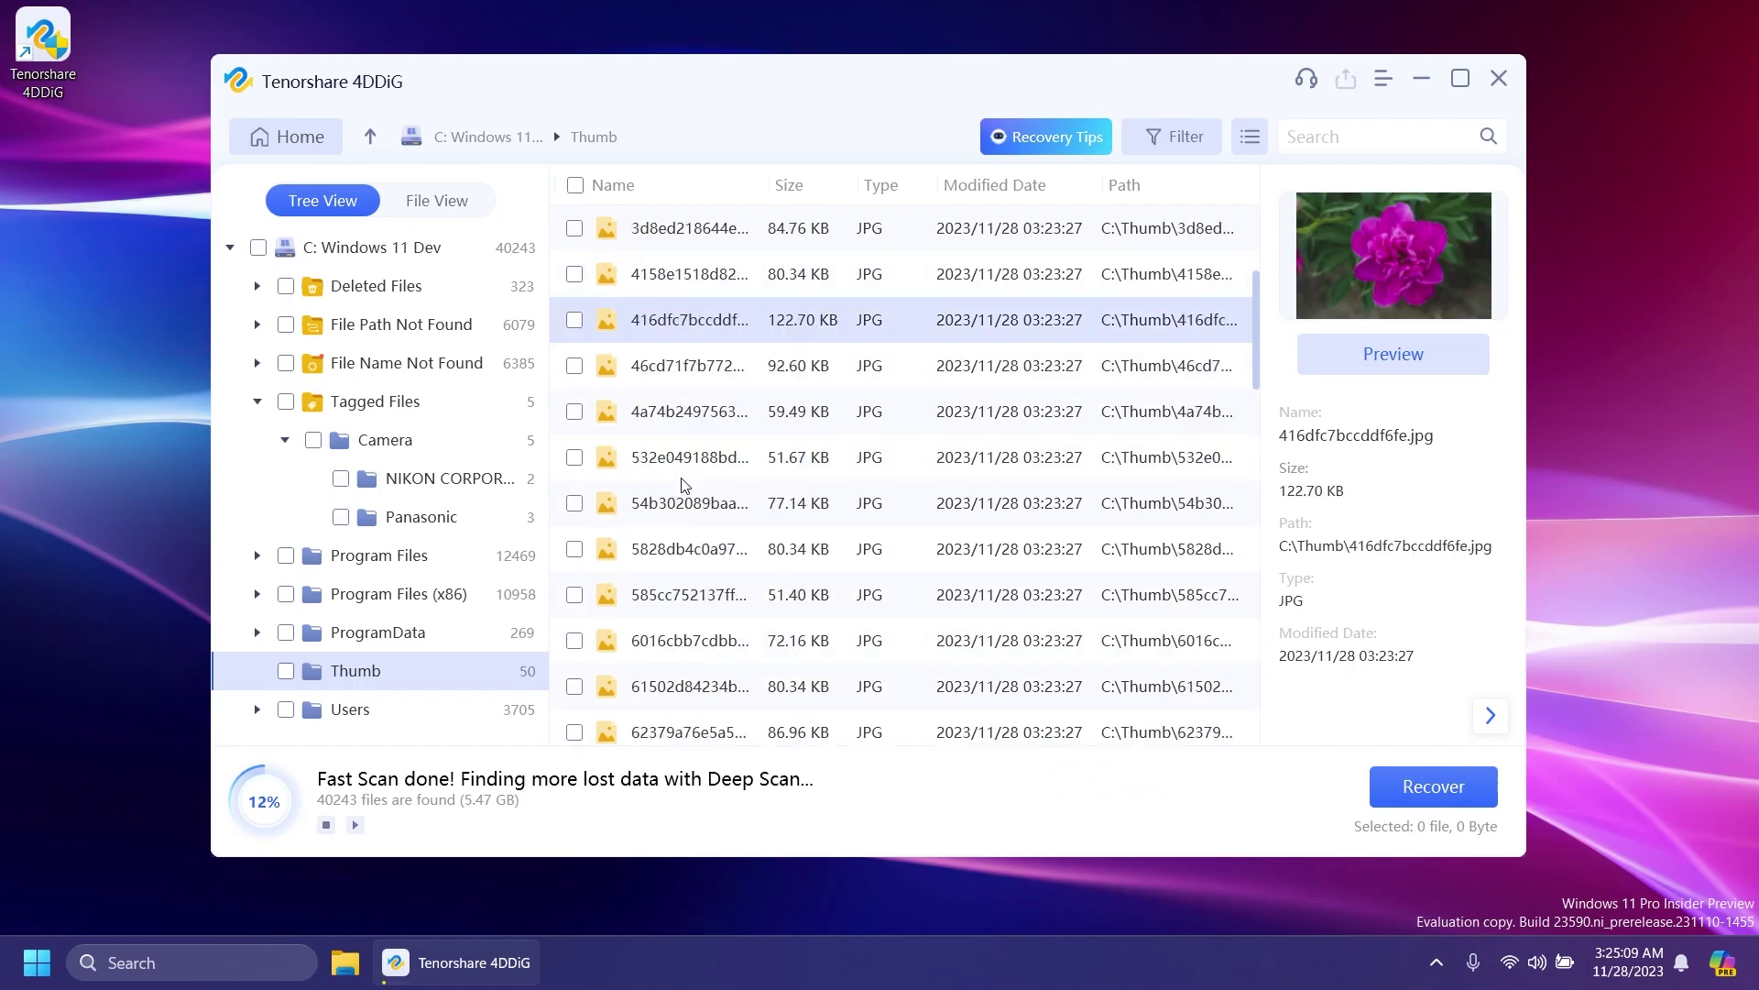
click(674, 550)
click(678, 598)
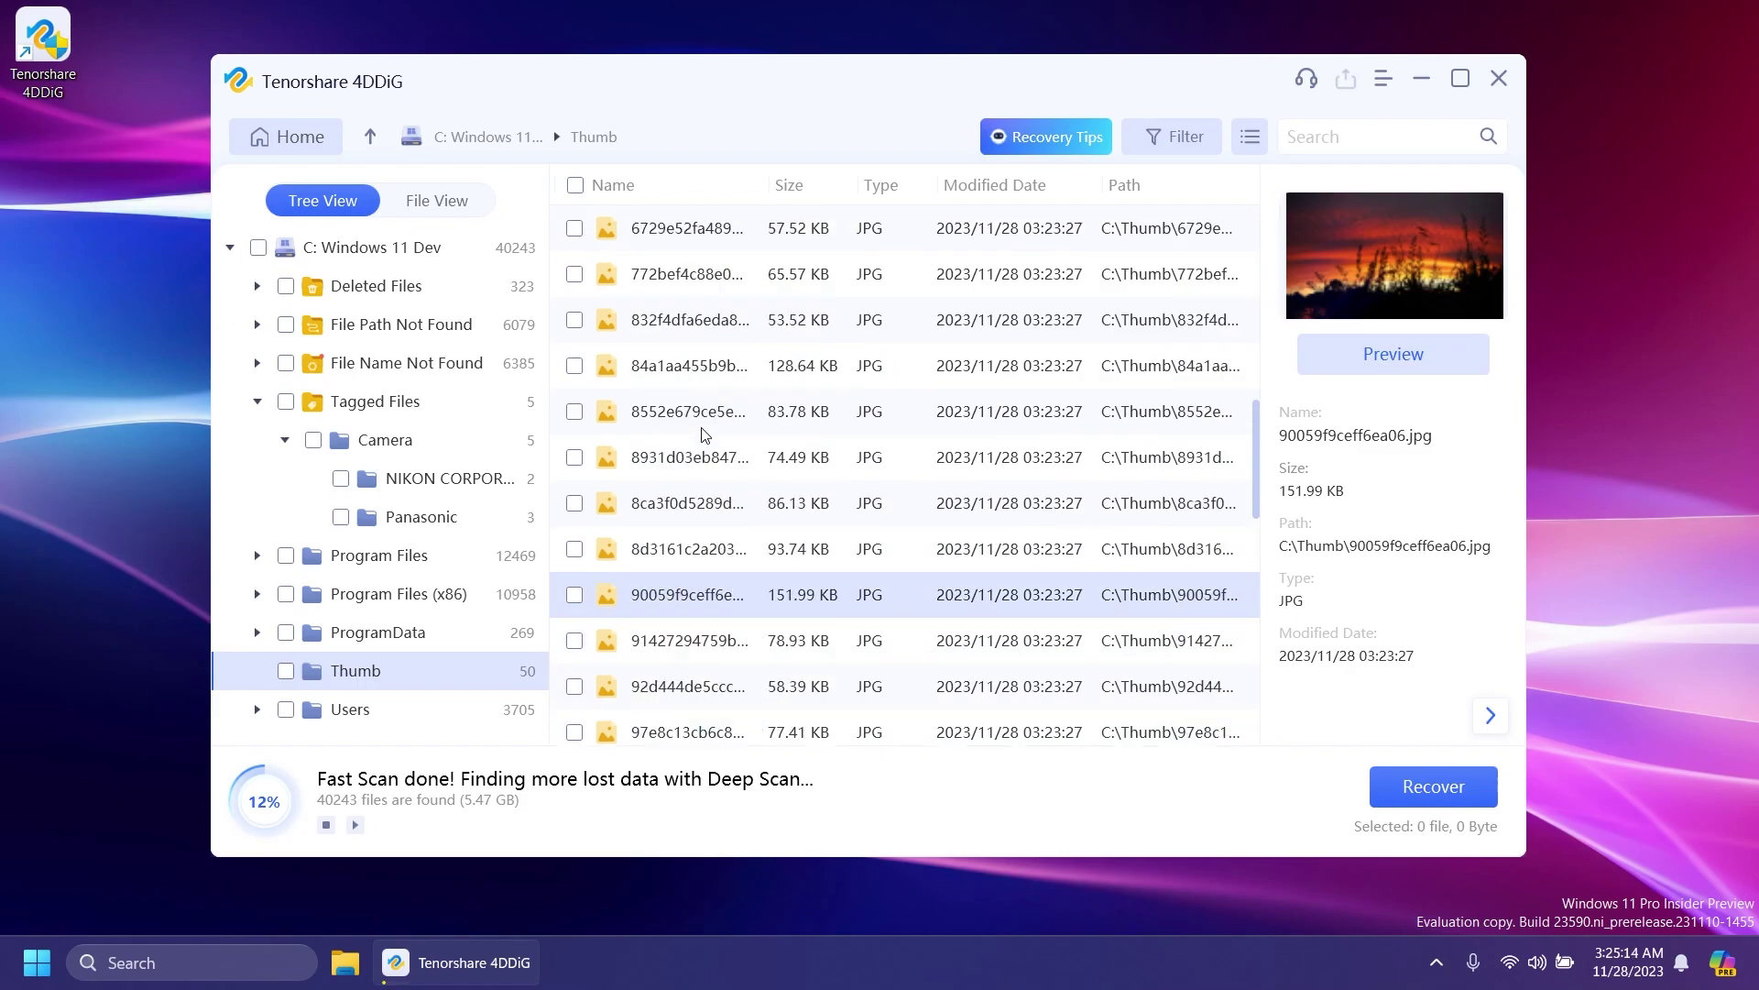
Recover 90059f9ceff6ea06.jpg to the Desktop without repair, overriding the lost-partition warning.
click(575, 594)
click(1399, 790)
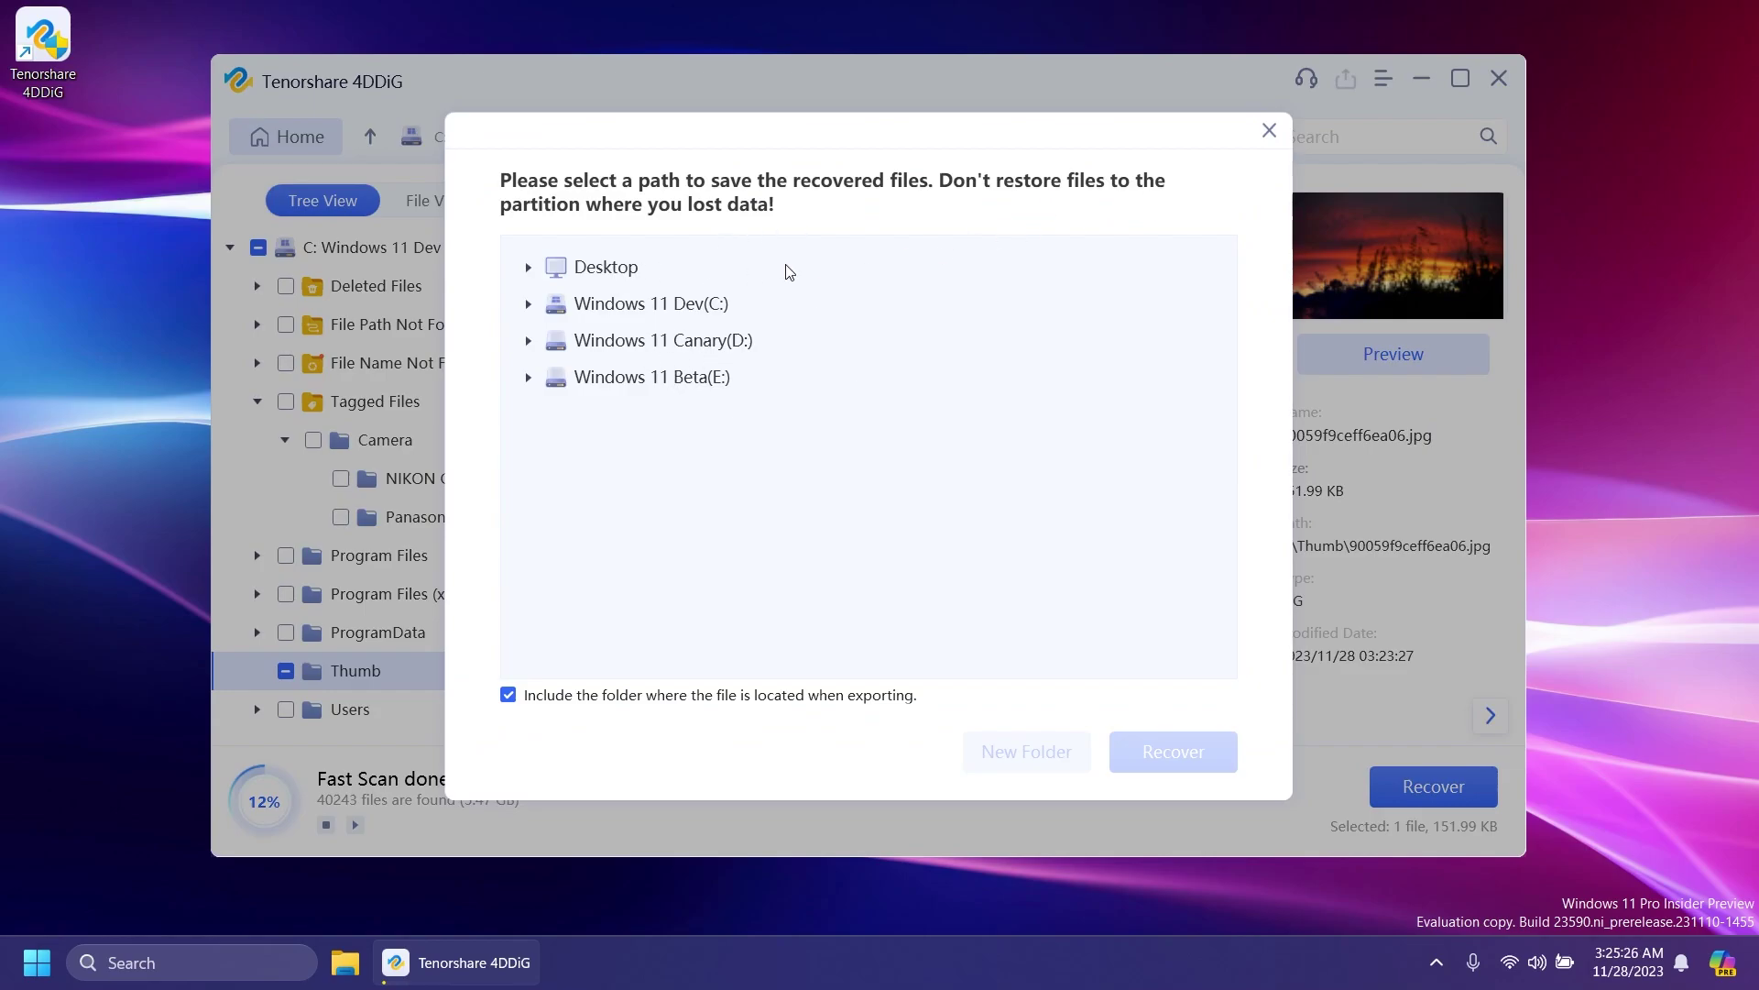
click(603, 261)
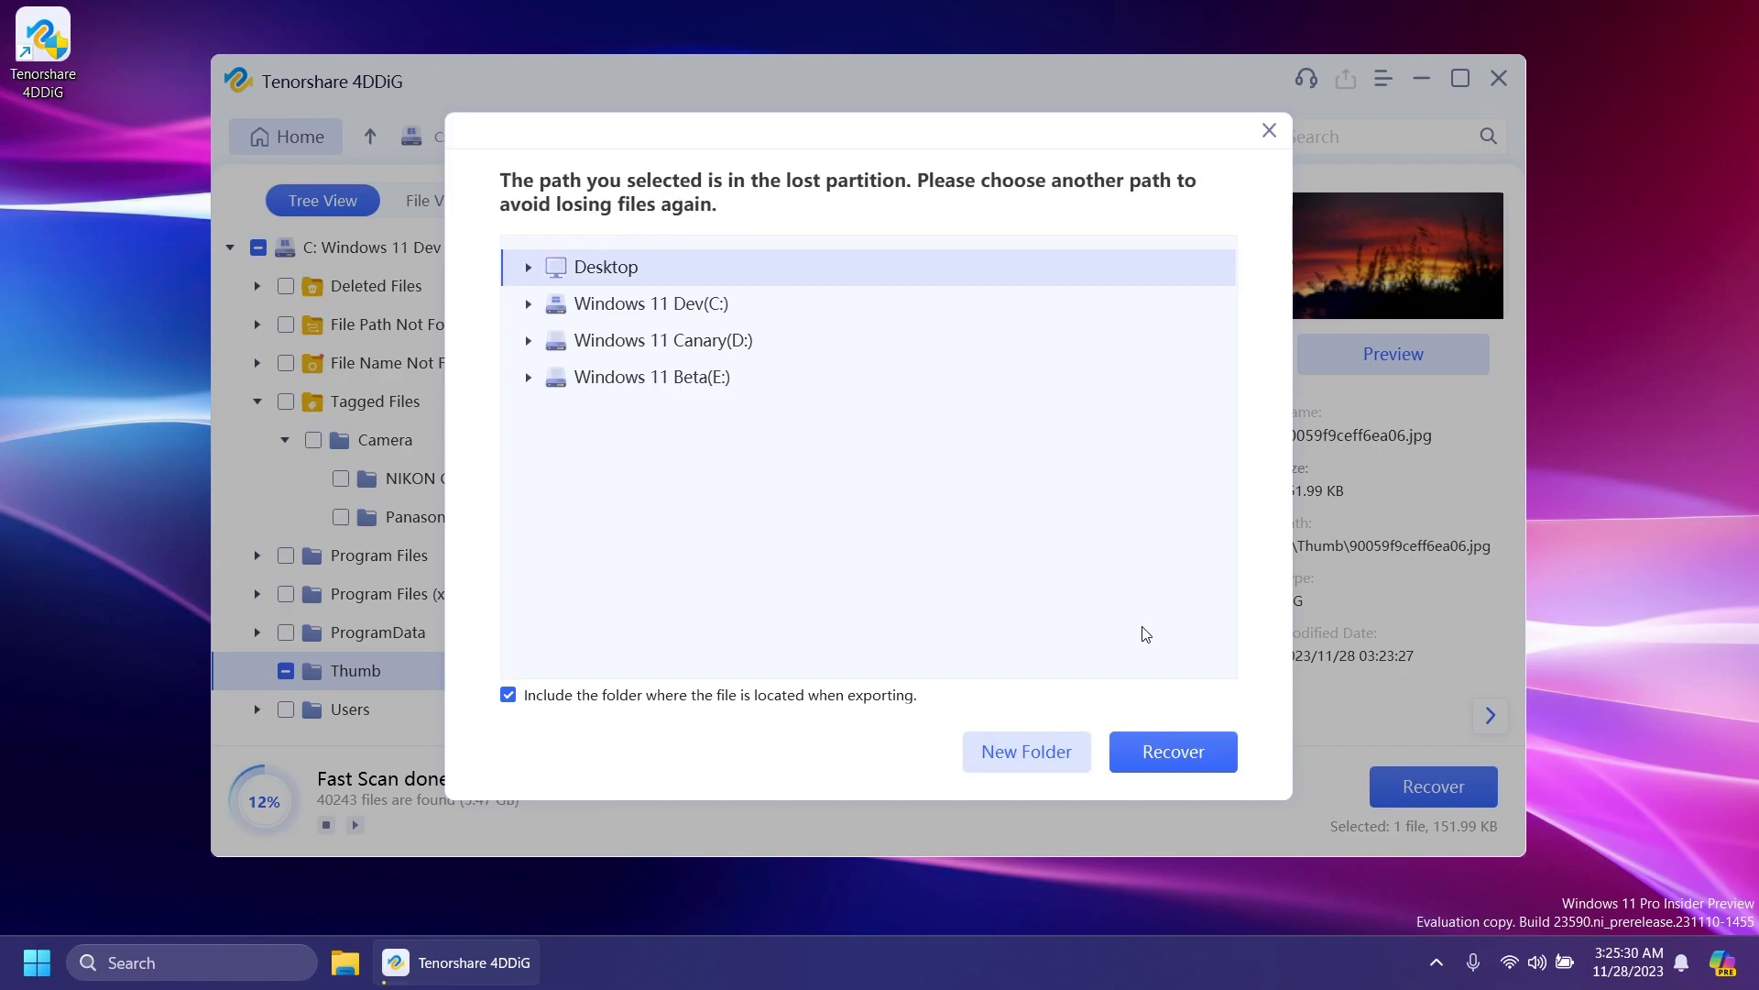
click(1143, 743)
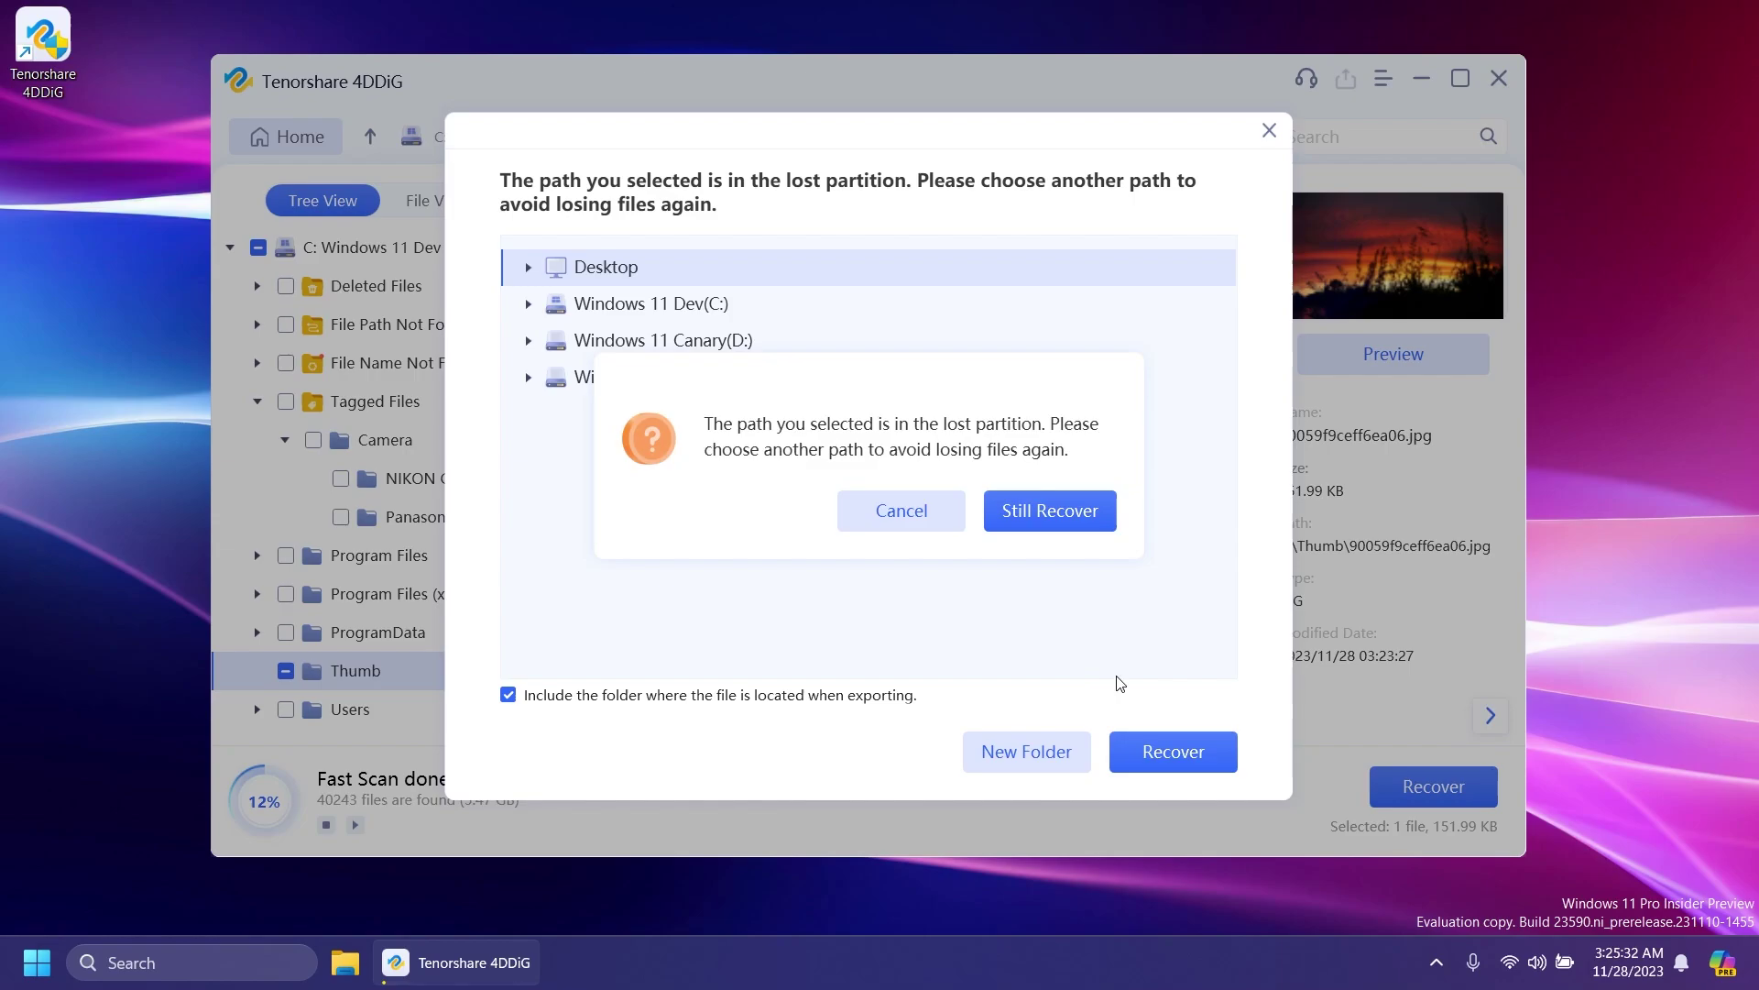
click(1057, 523)
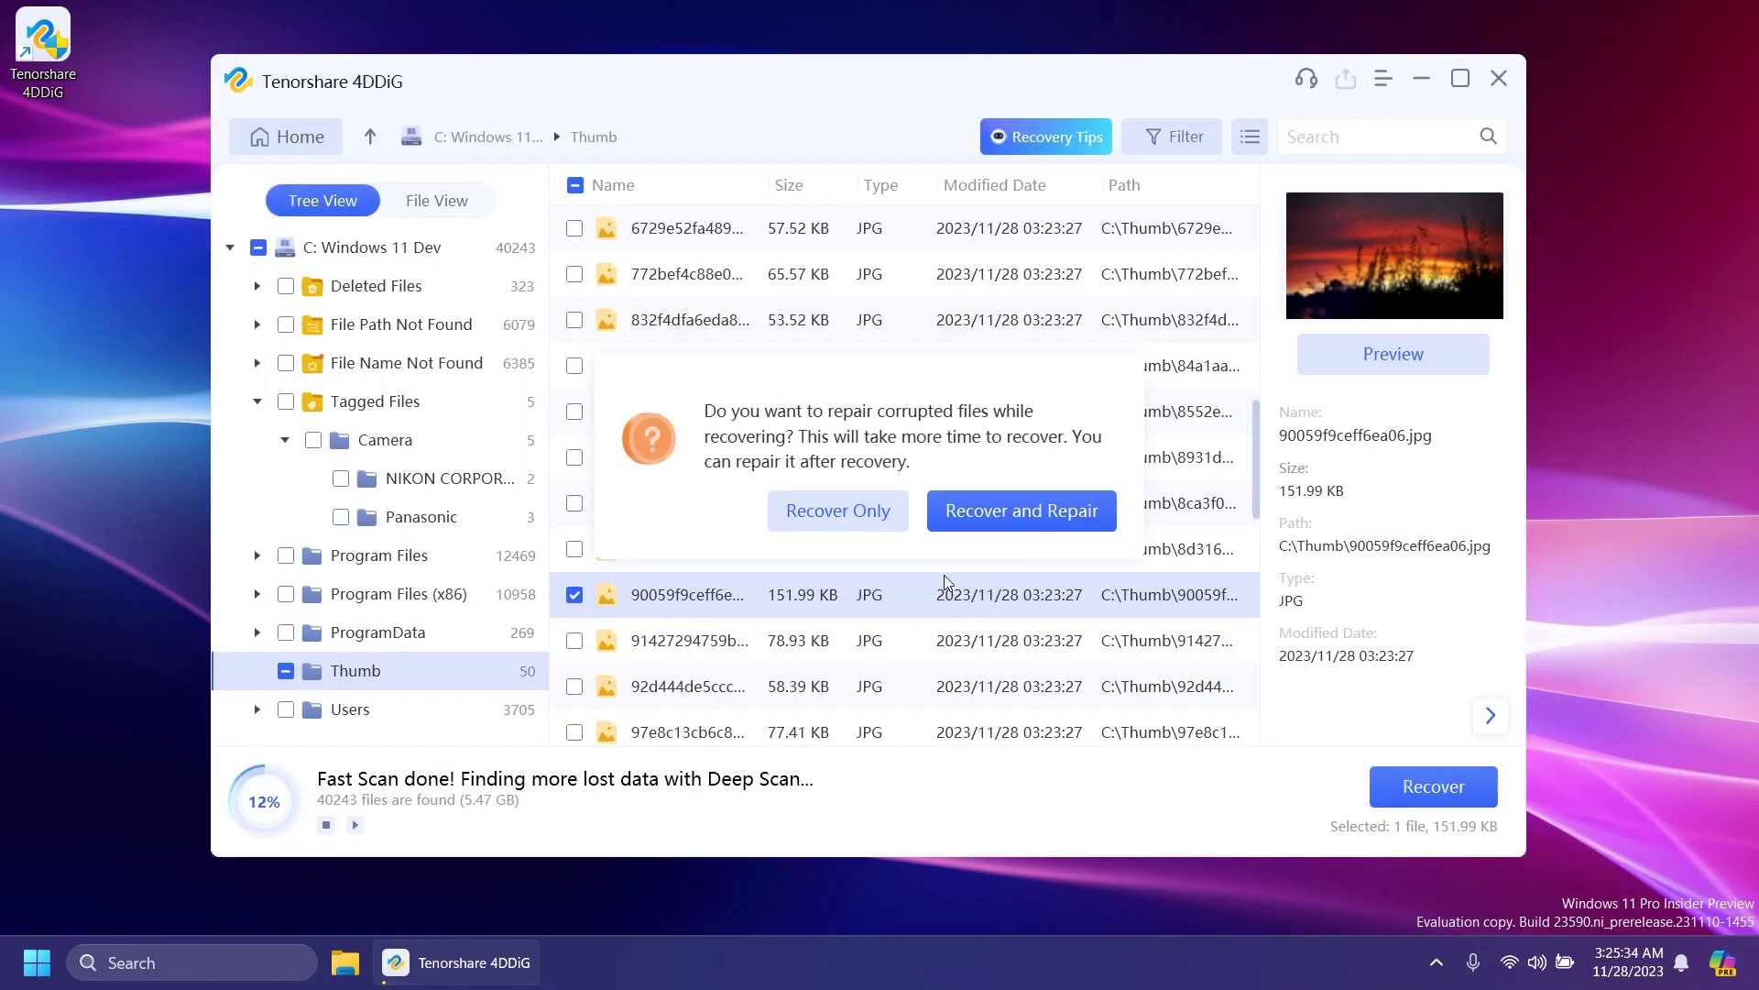
click(837, 510)
Open 90059f9ceff6ea06.jpg from 4DDIG_20231128_032534\C\Thumb in Photos, zoom in, then close it.
click(1050, 330)
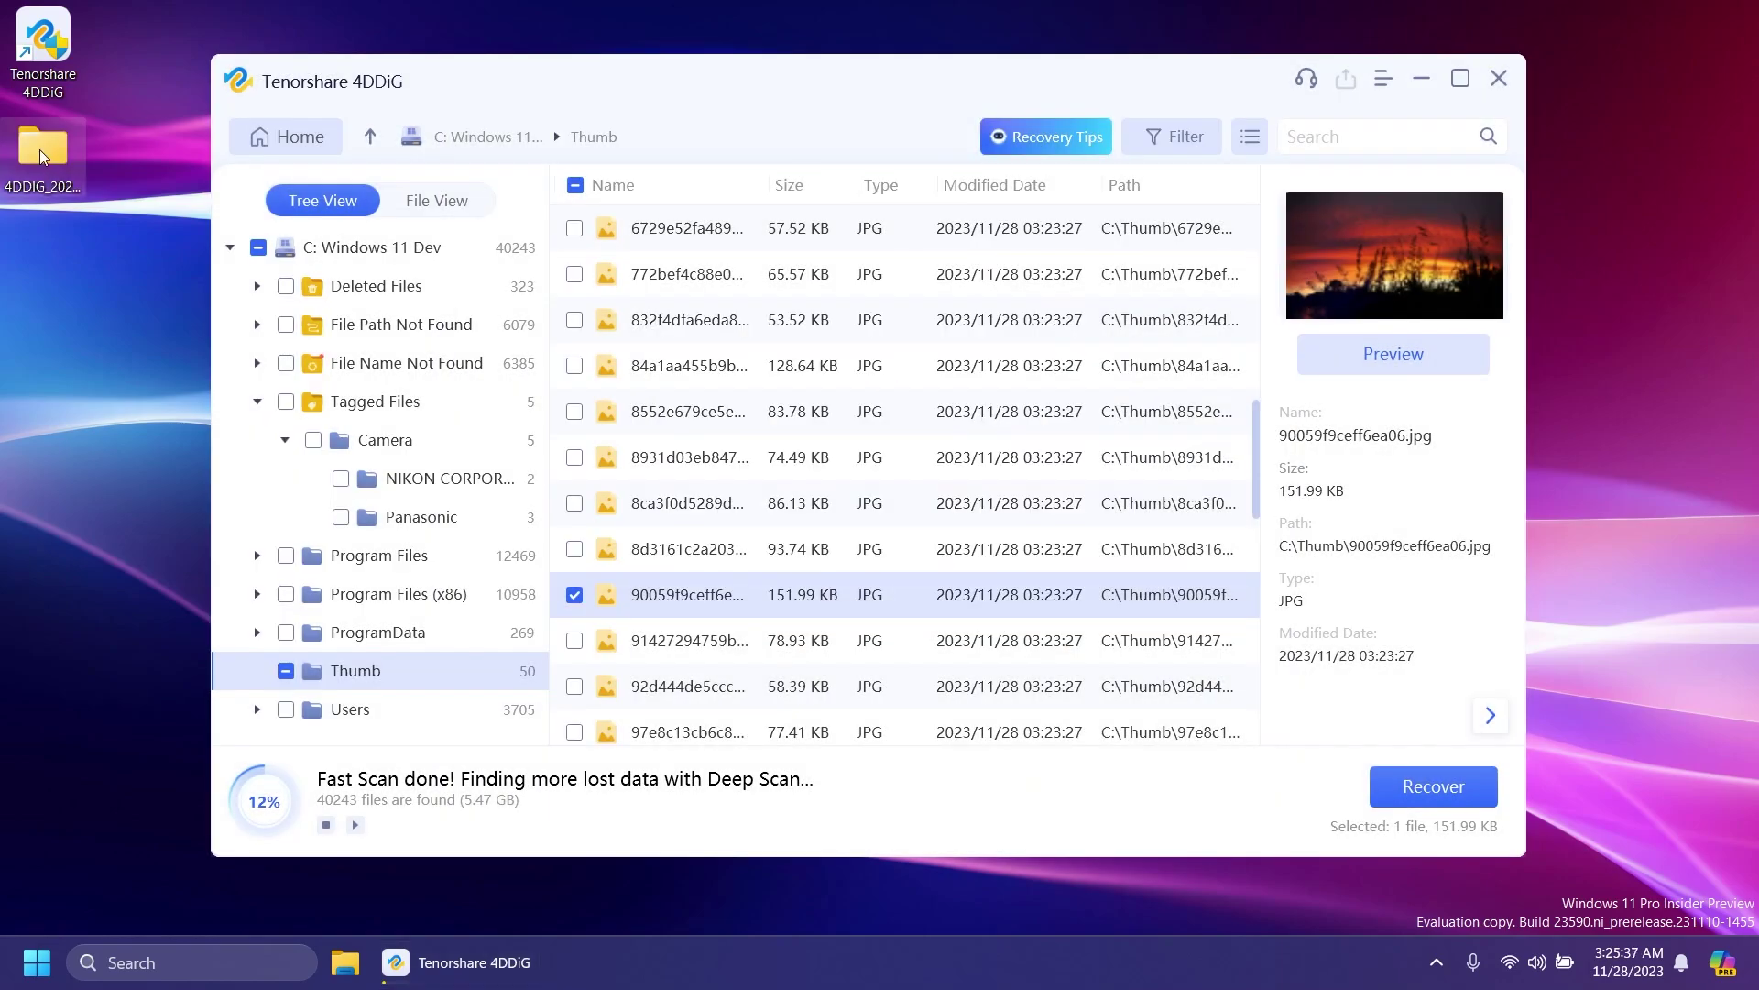
double_click(41, 150)
double_click(301, 361)
double_click(300, 361)
double_click(268, 392)
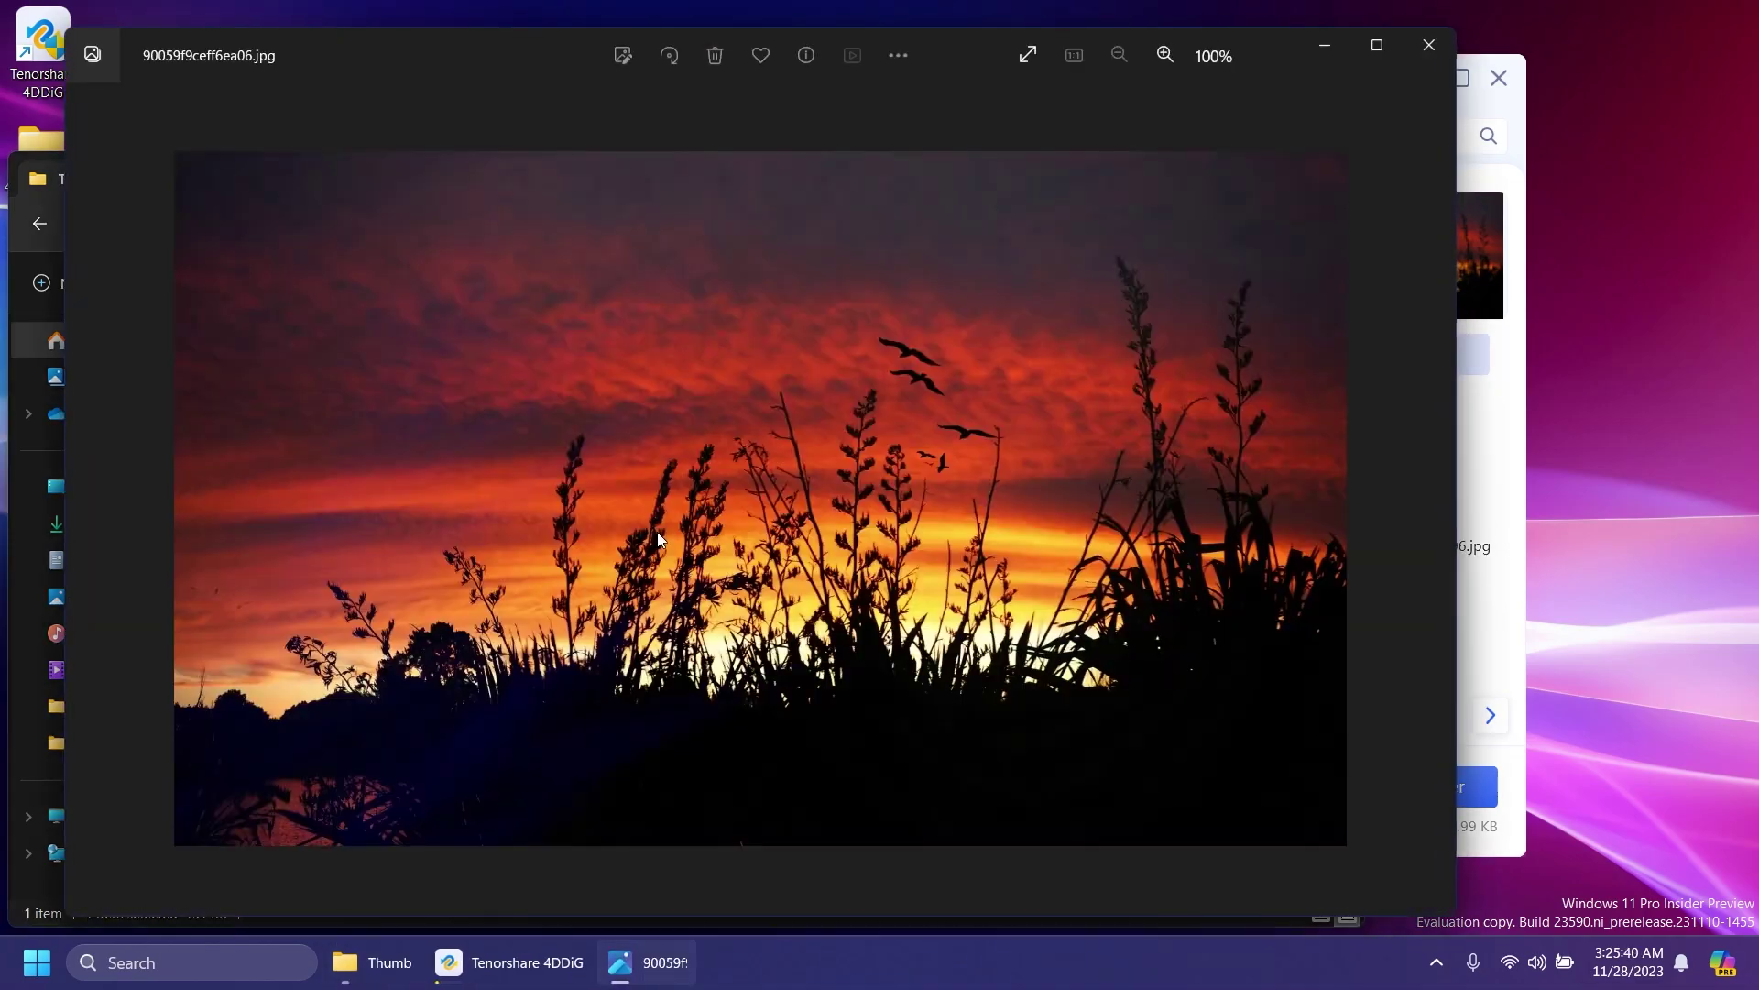
scroll(760, 519, up, 2)
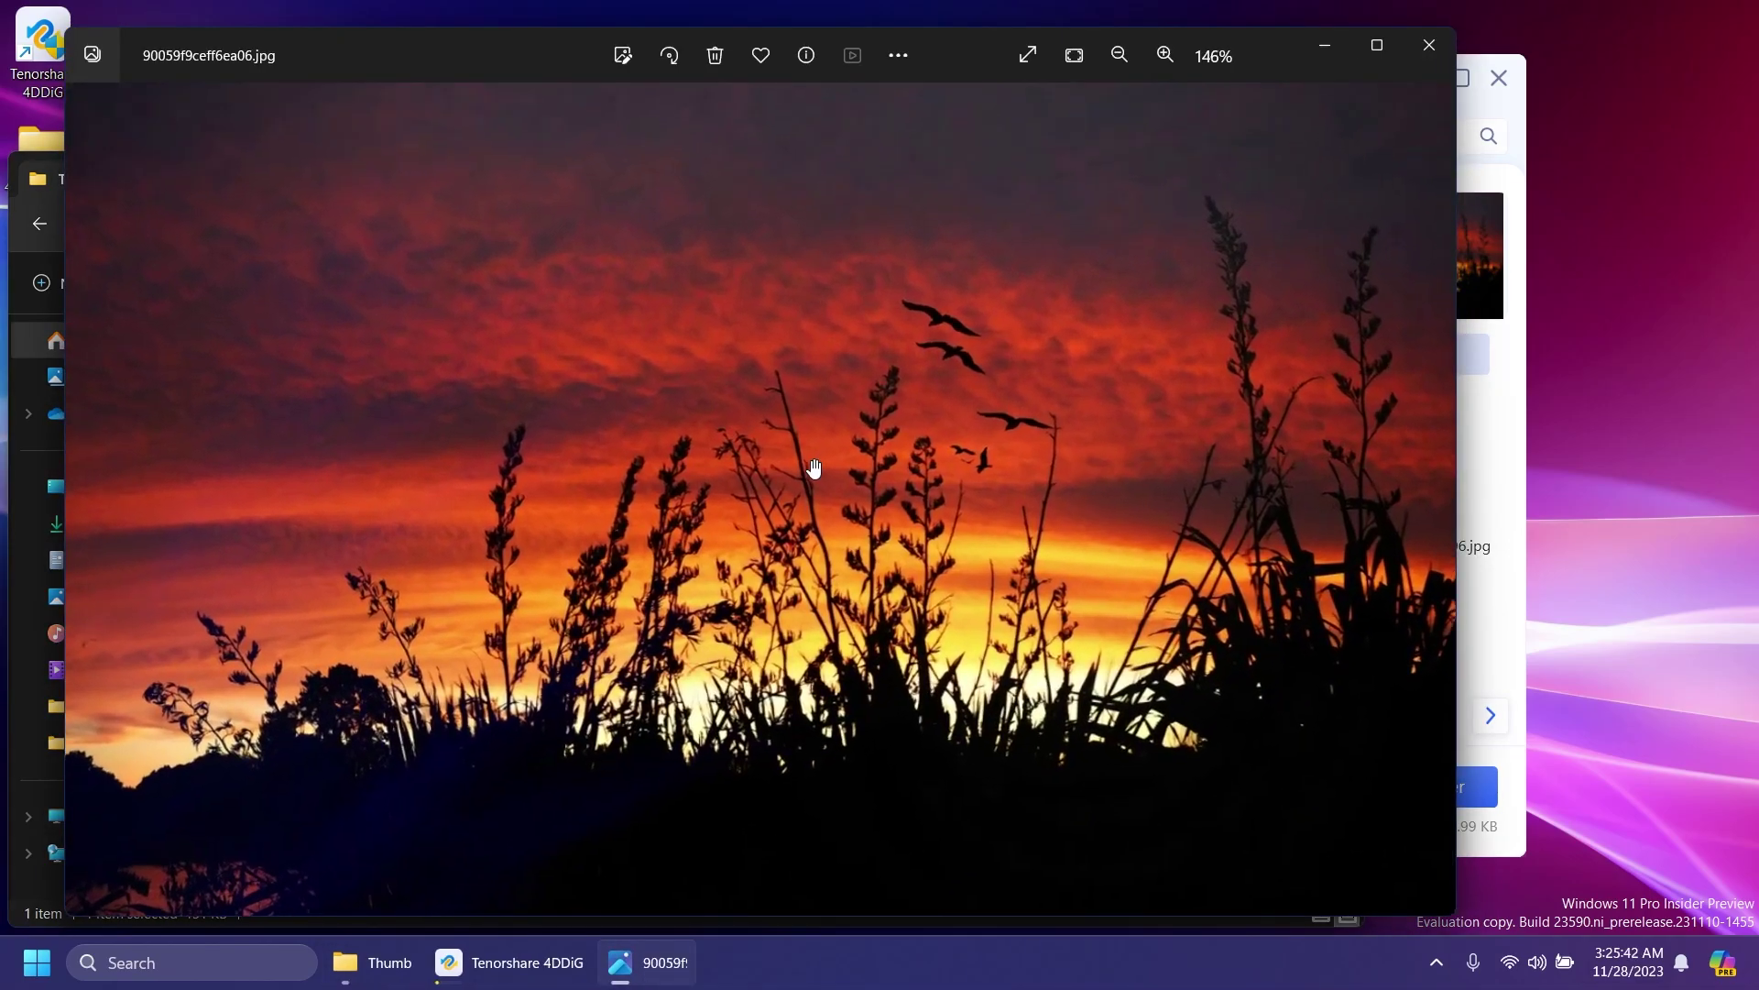
scroll(789, 413, up, 2)
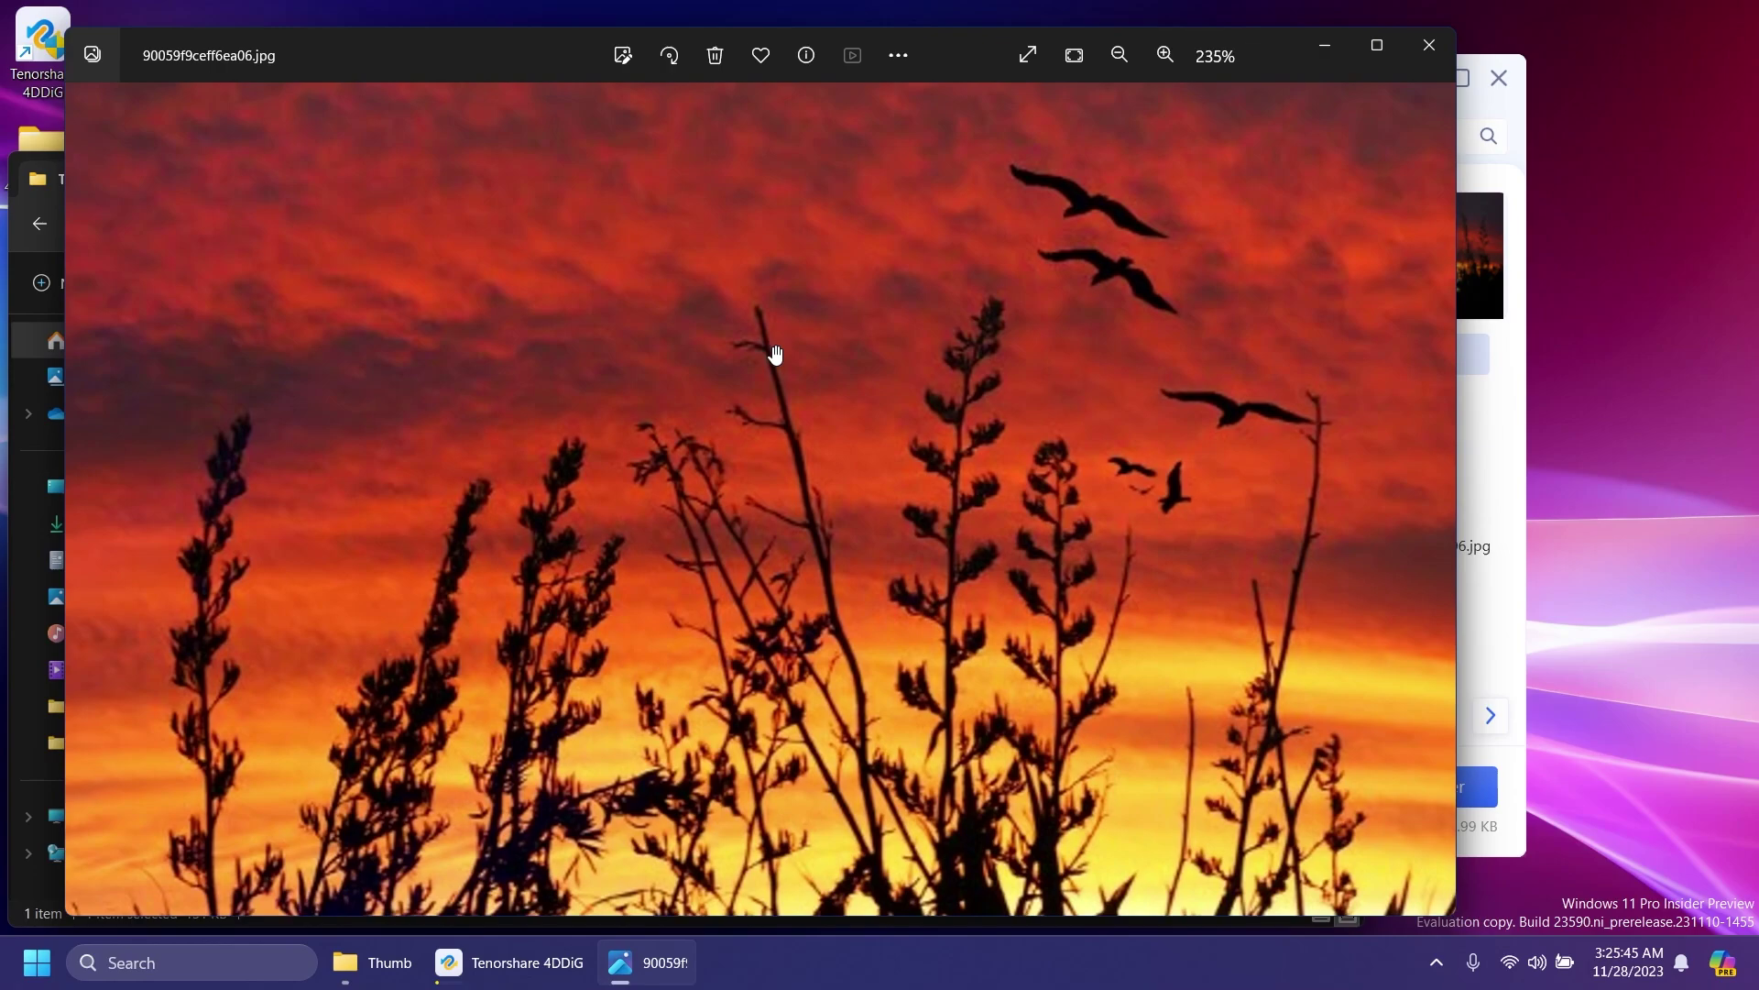
scroll(773, 354, down, 3)
click(1429, 44)
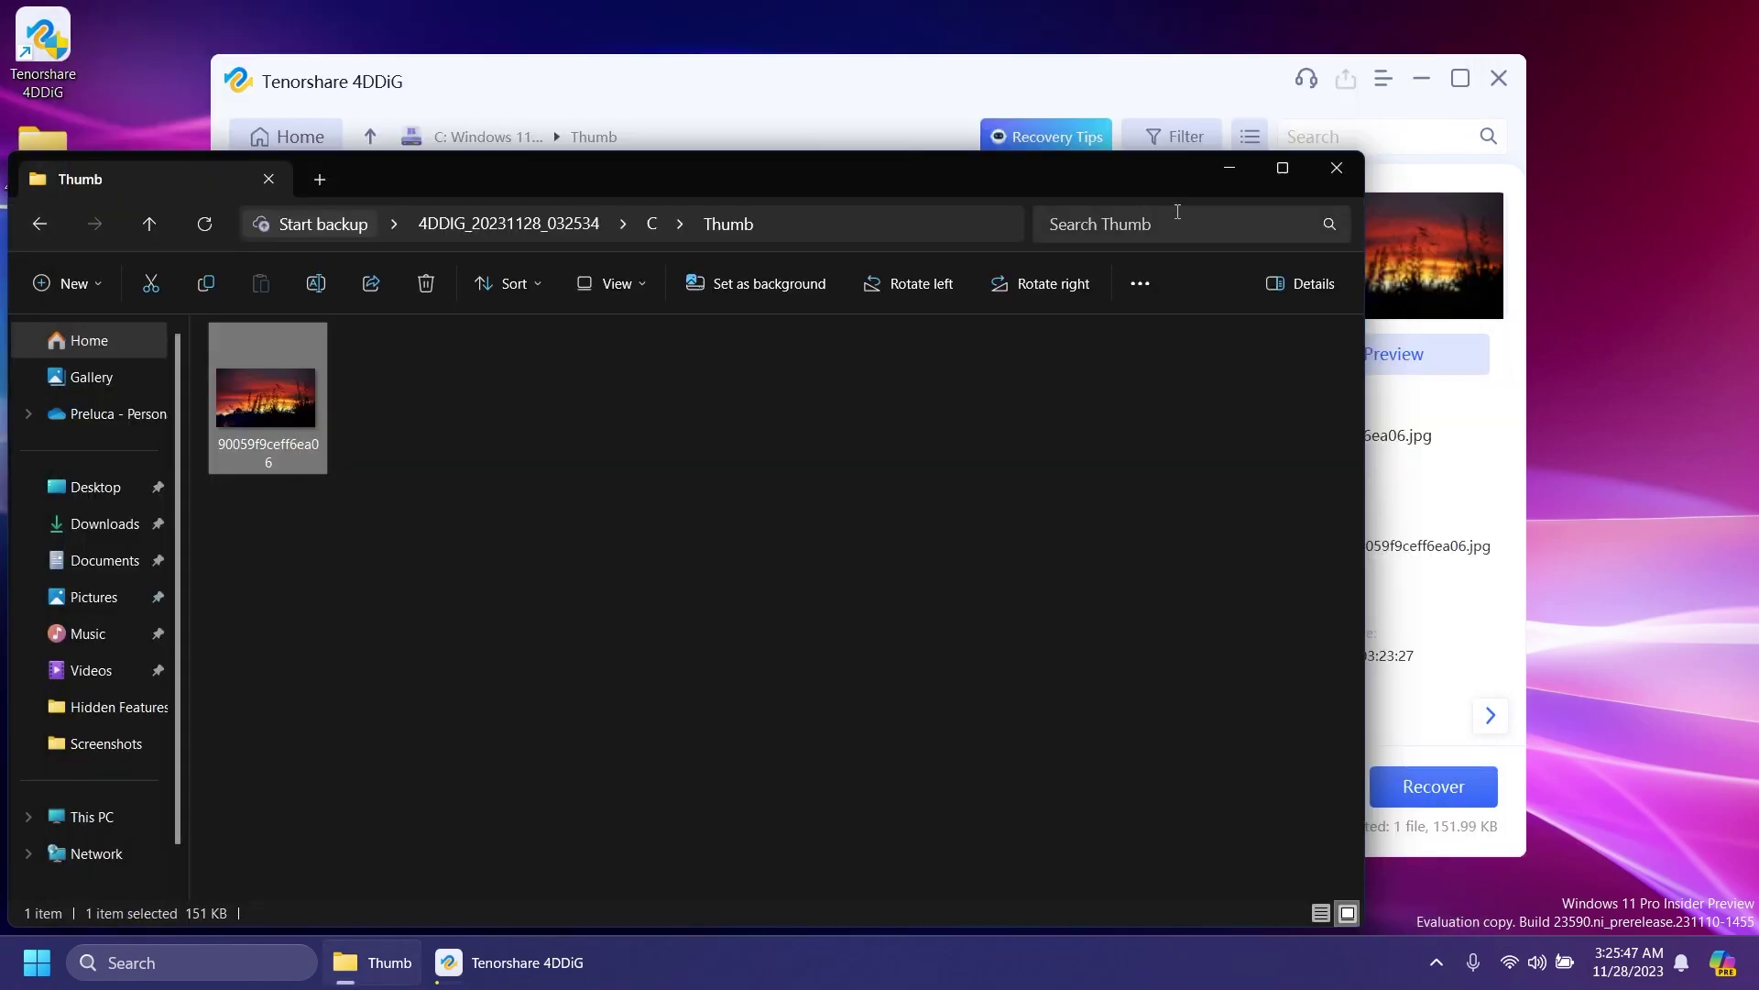
Close the Thumb folder window and return to 4DDiG's home screen.
click(1323, 174)
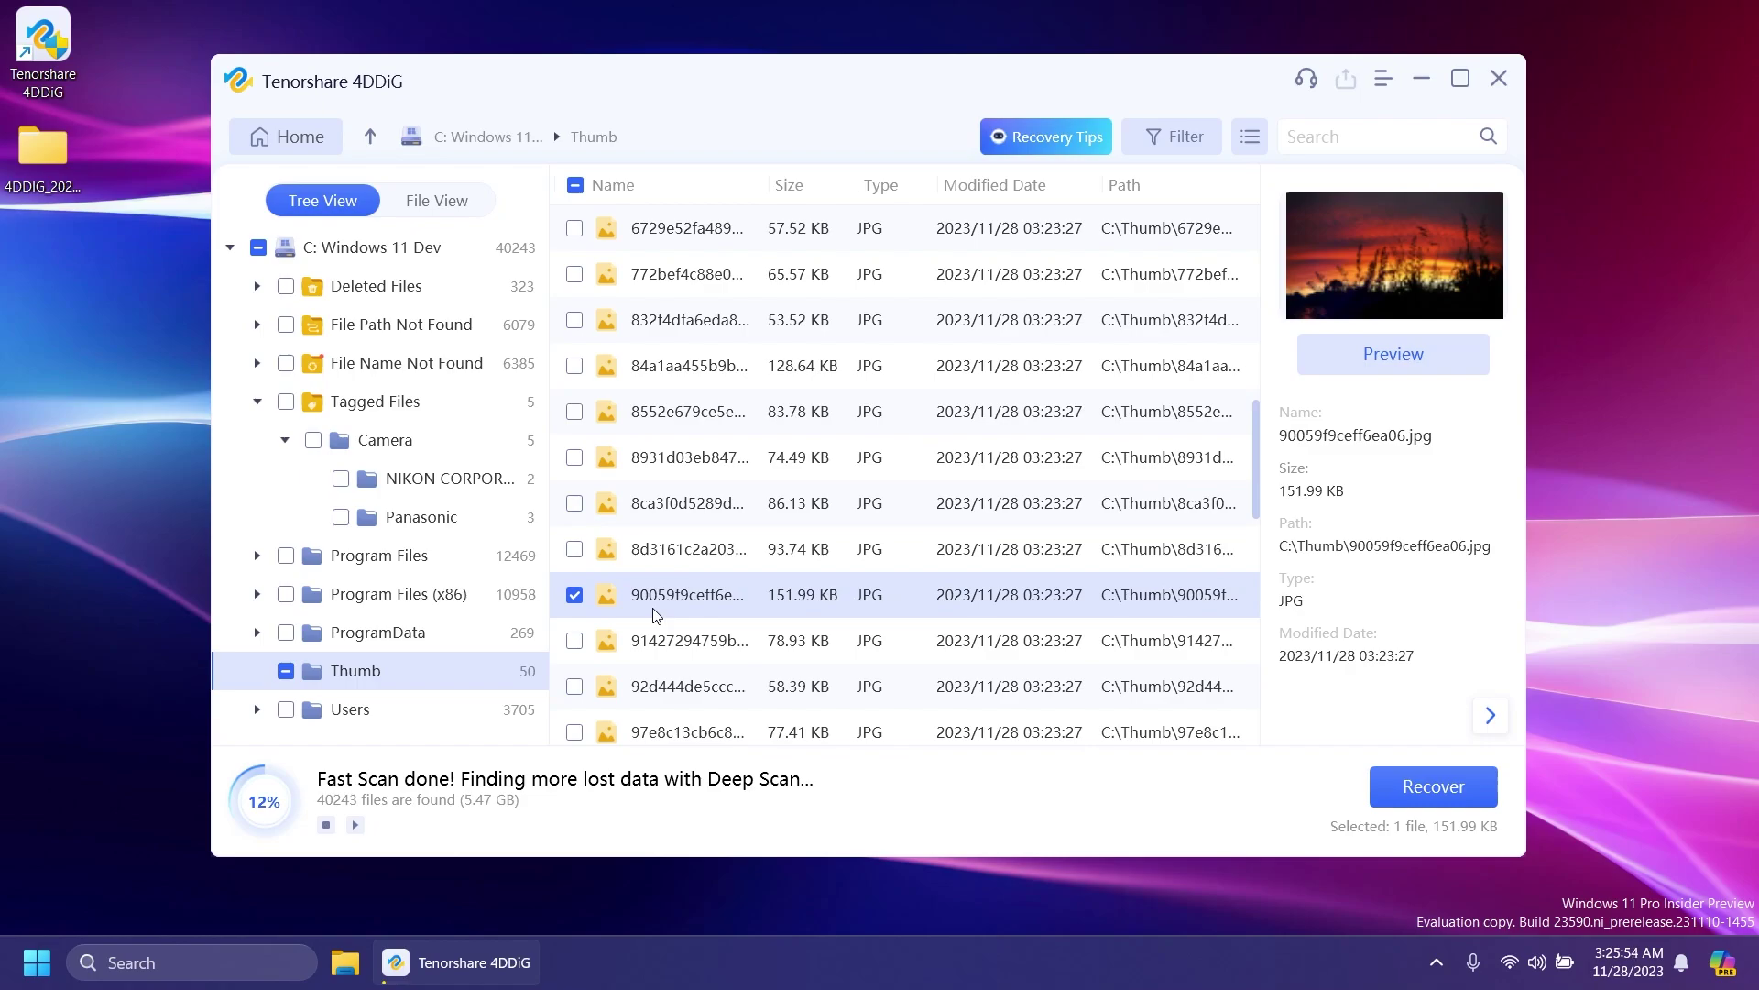
scroll(656, 614, down, 3)
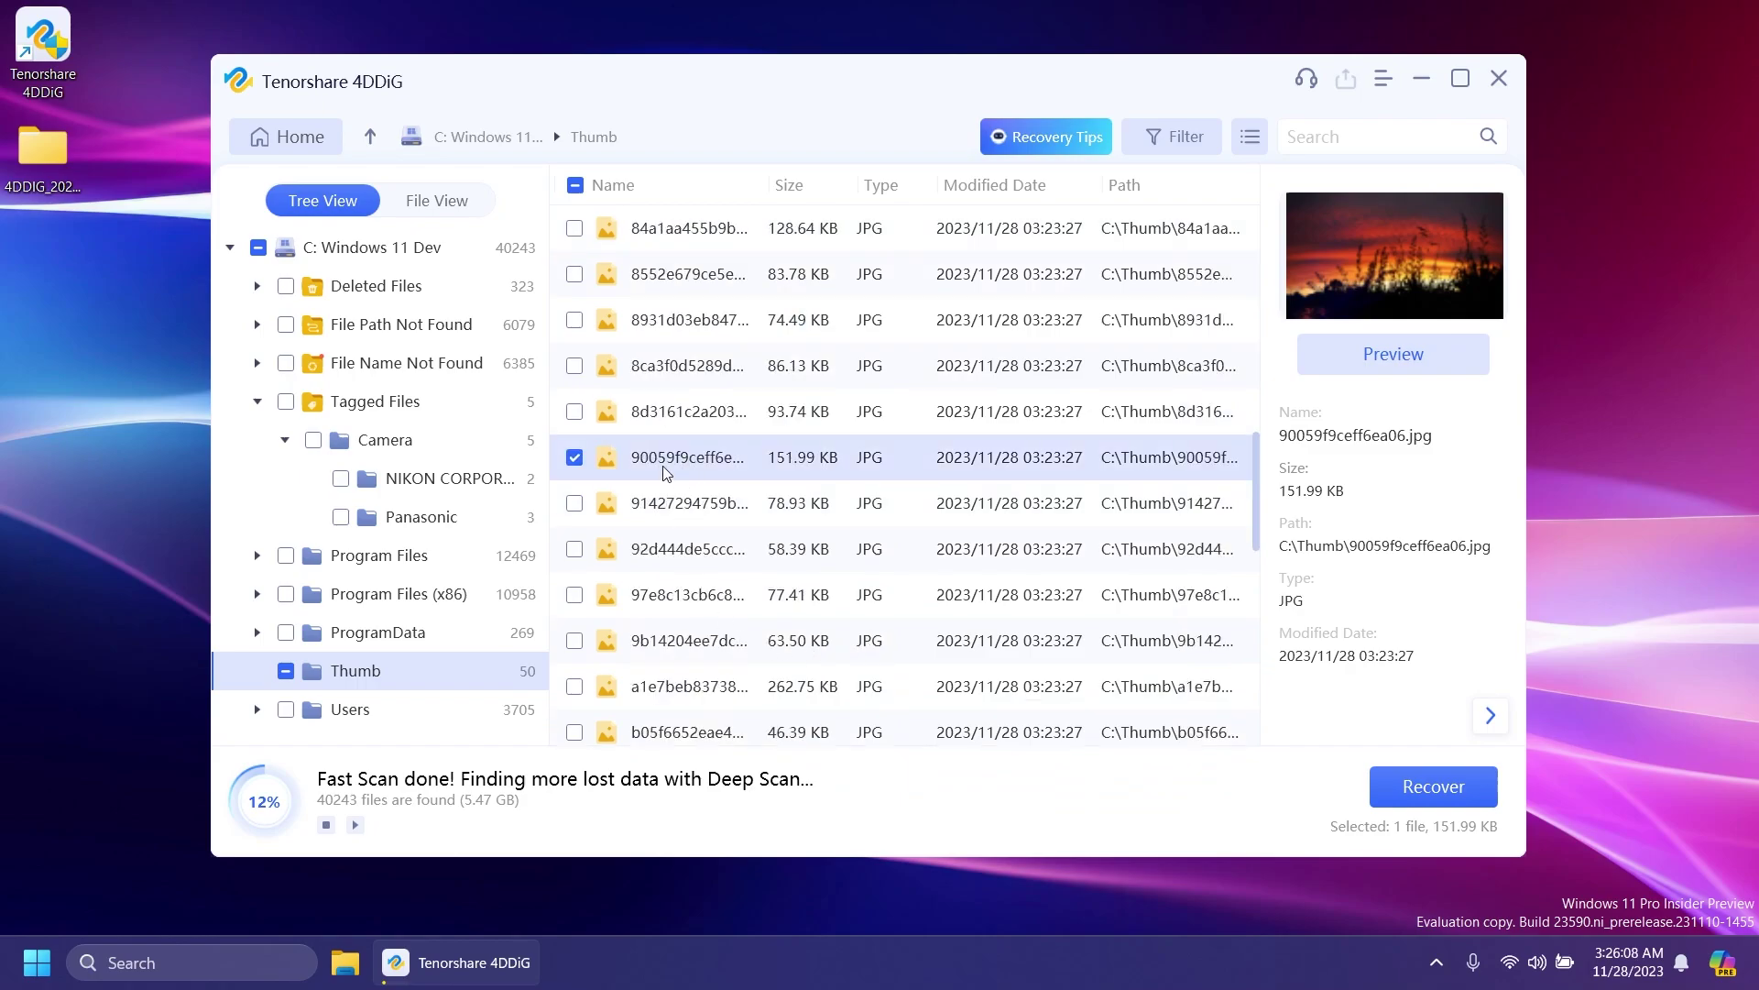
click(286, 137)
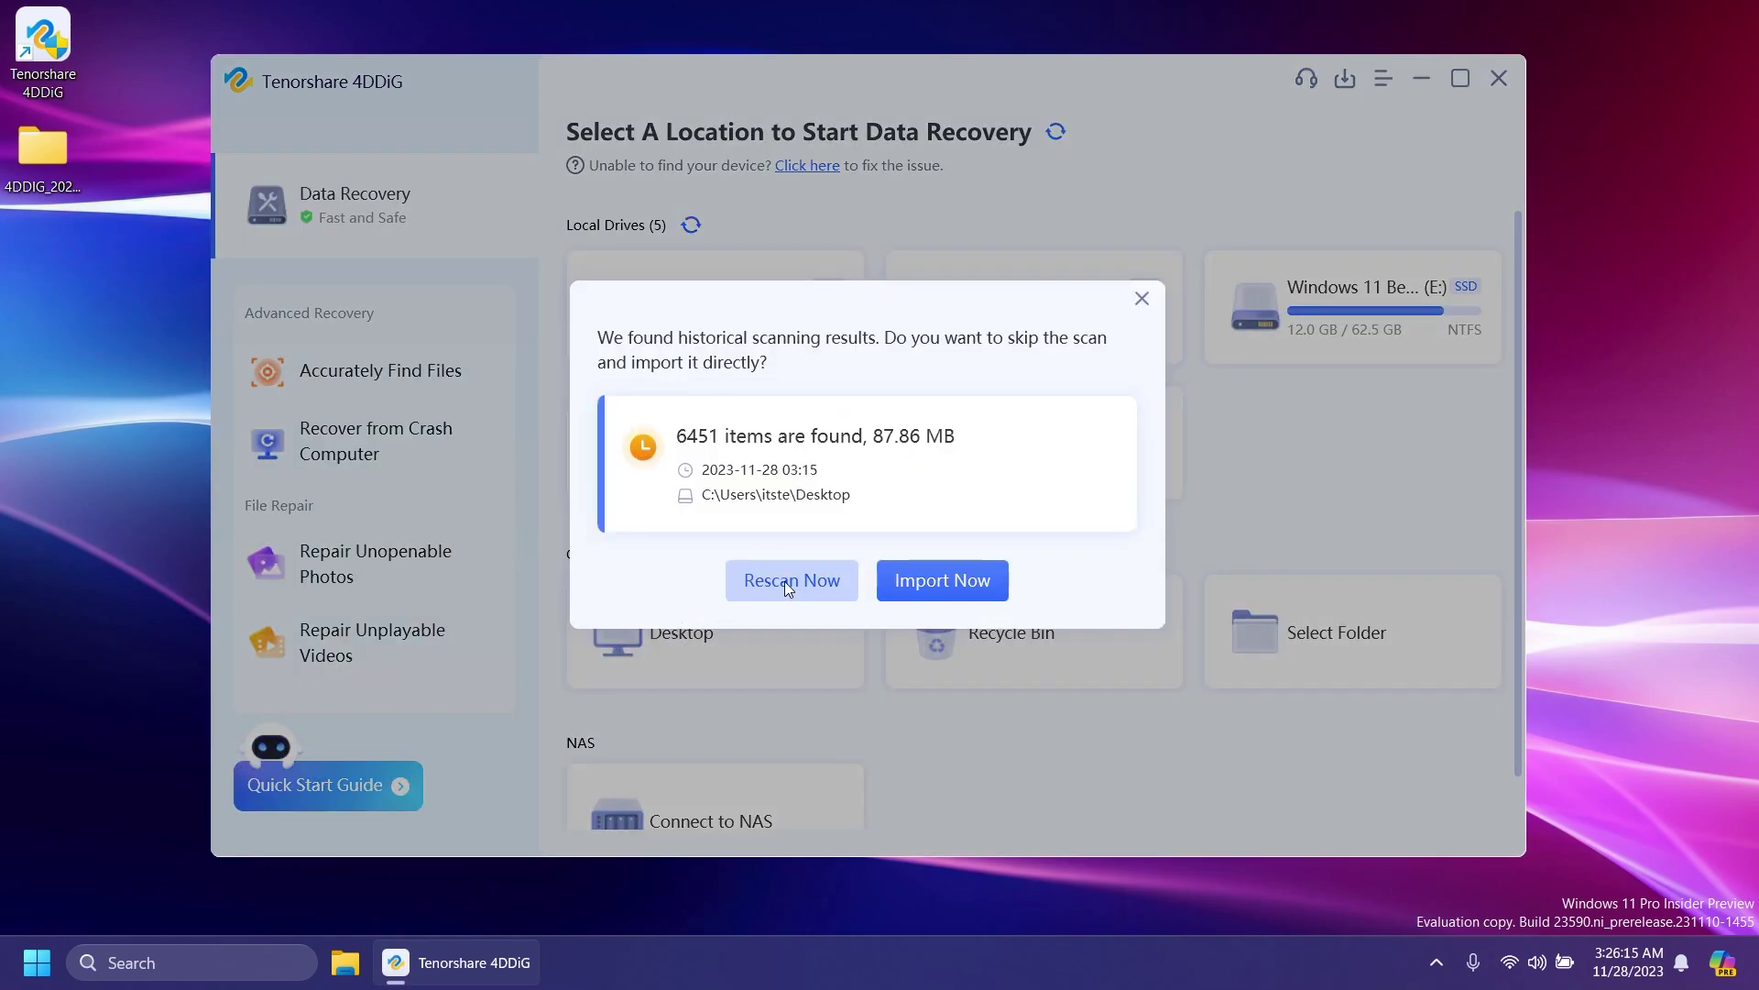
Rescan the Desktop with only the Document file type selected.
click(792, 579)
click(622, 428)
click(633, 529)
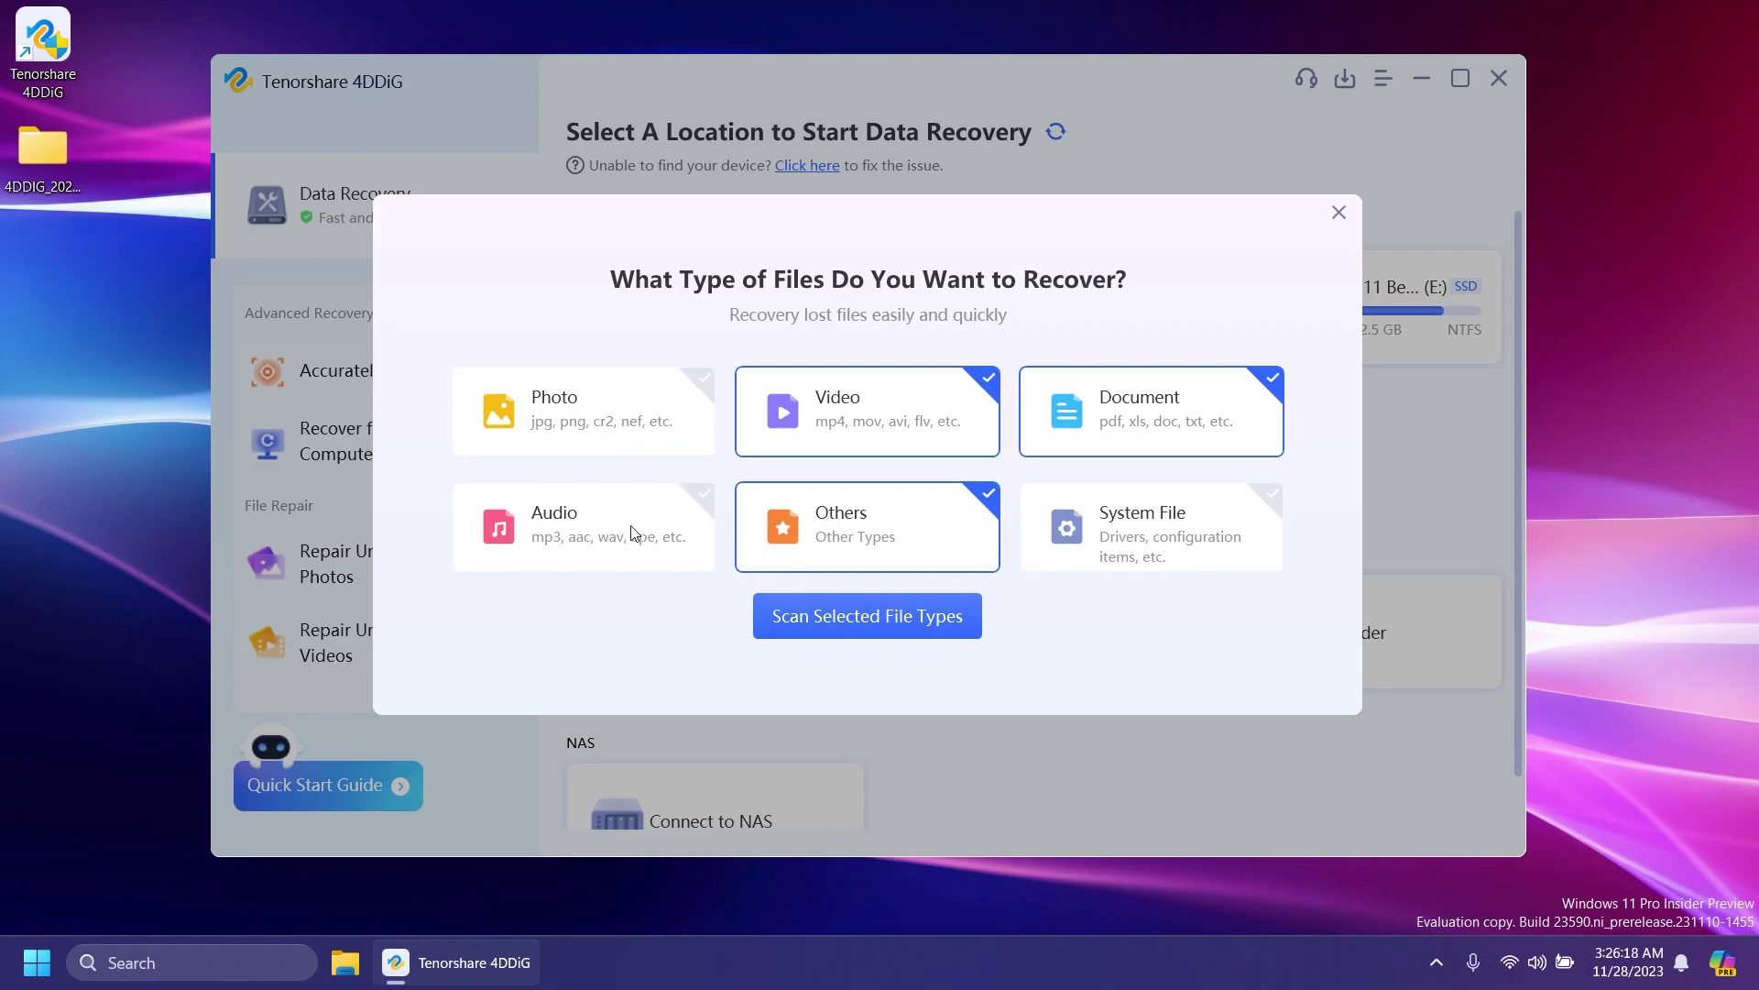
click(833, 535)
click(1111, 431)
click(873, 443)
click(1177, 419)
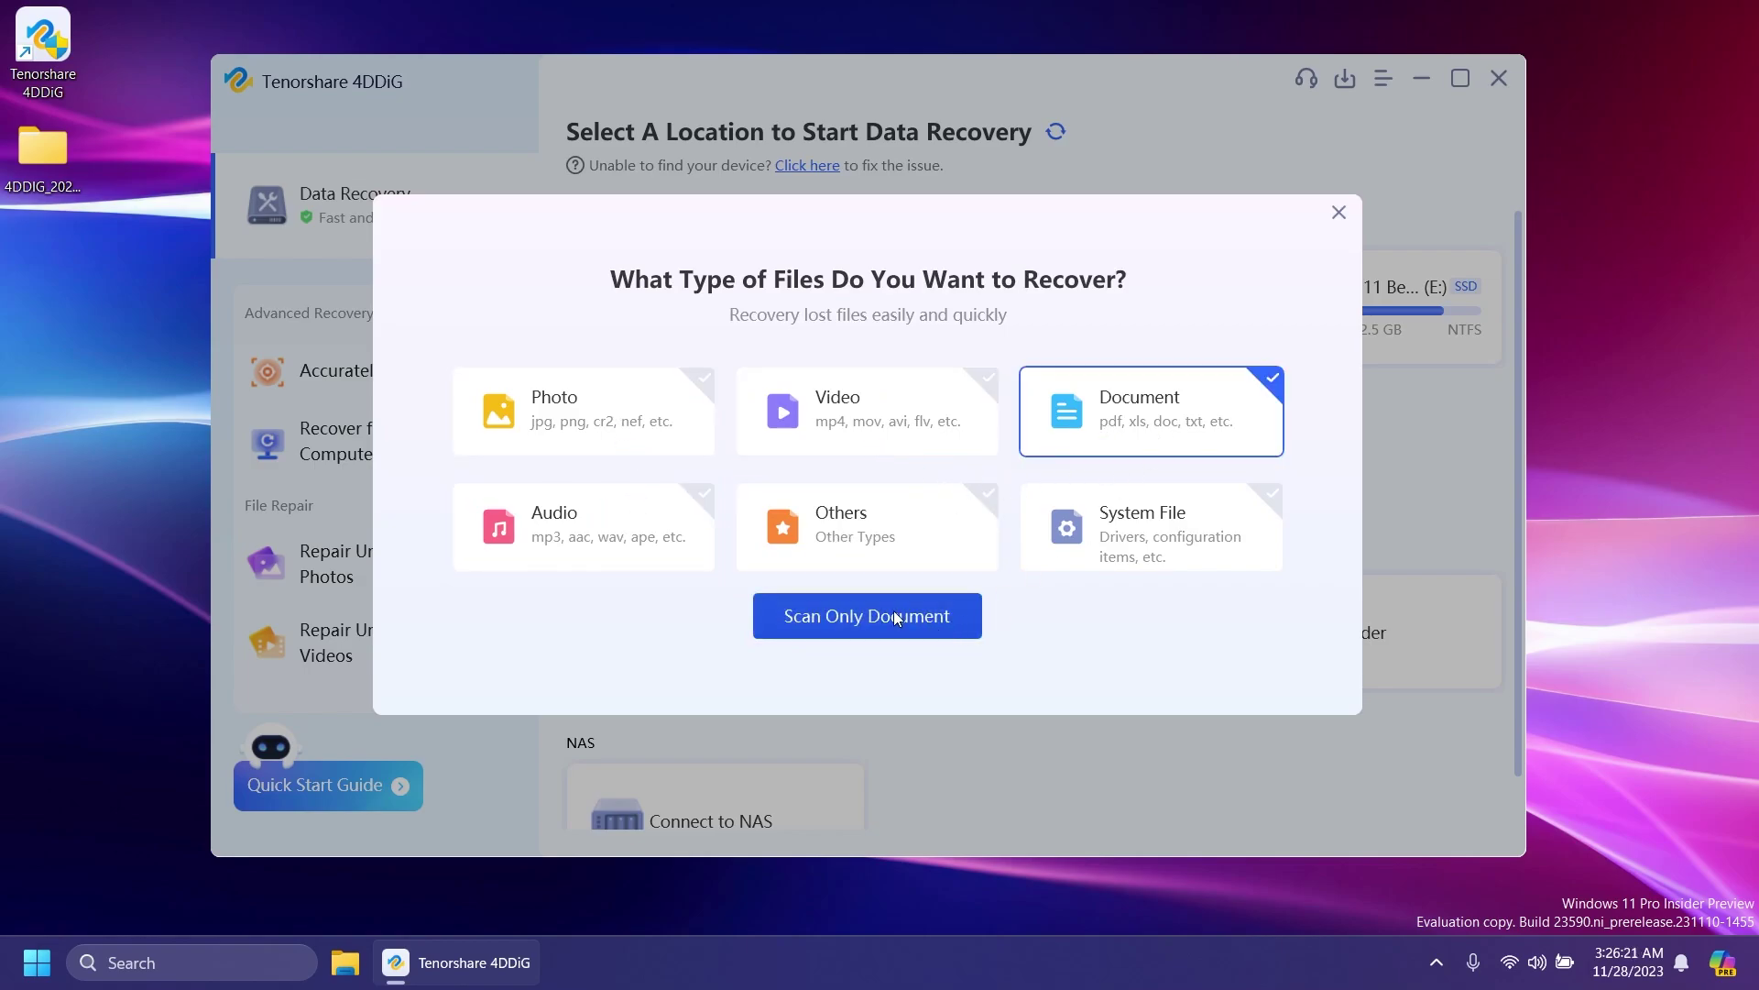
click(894, 612)
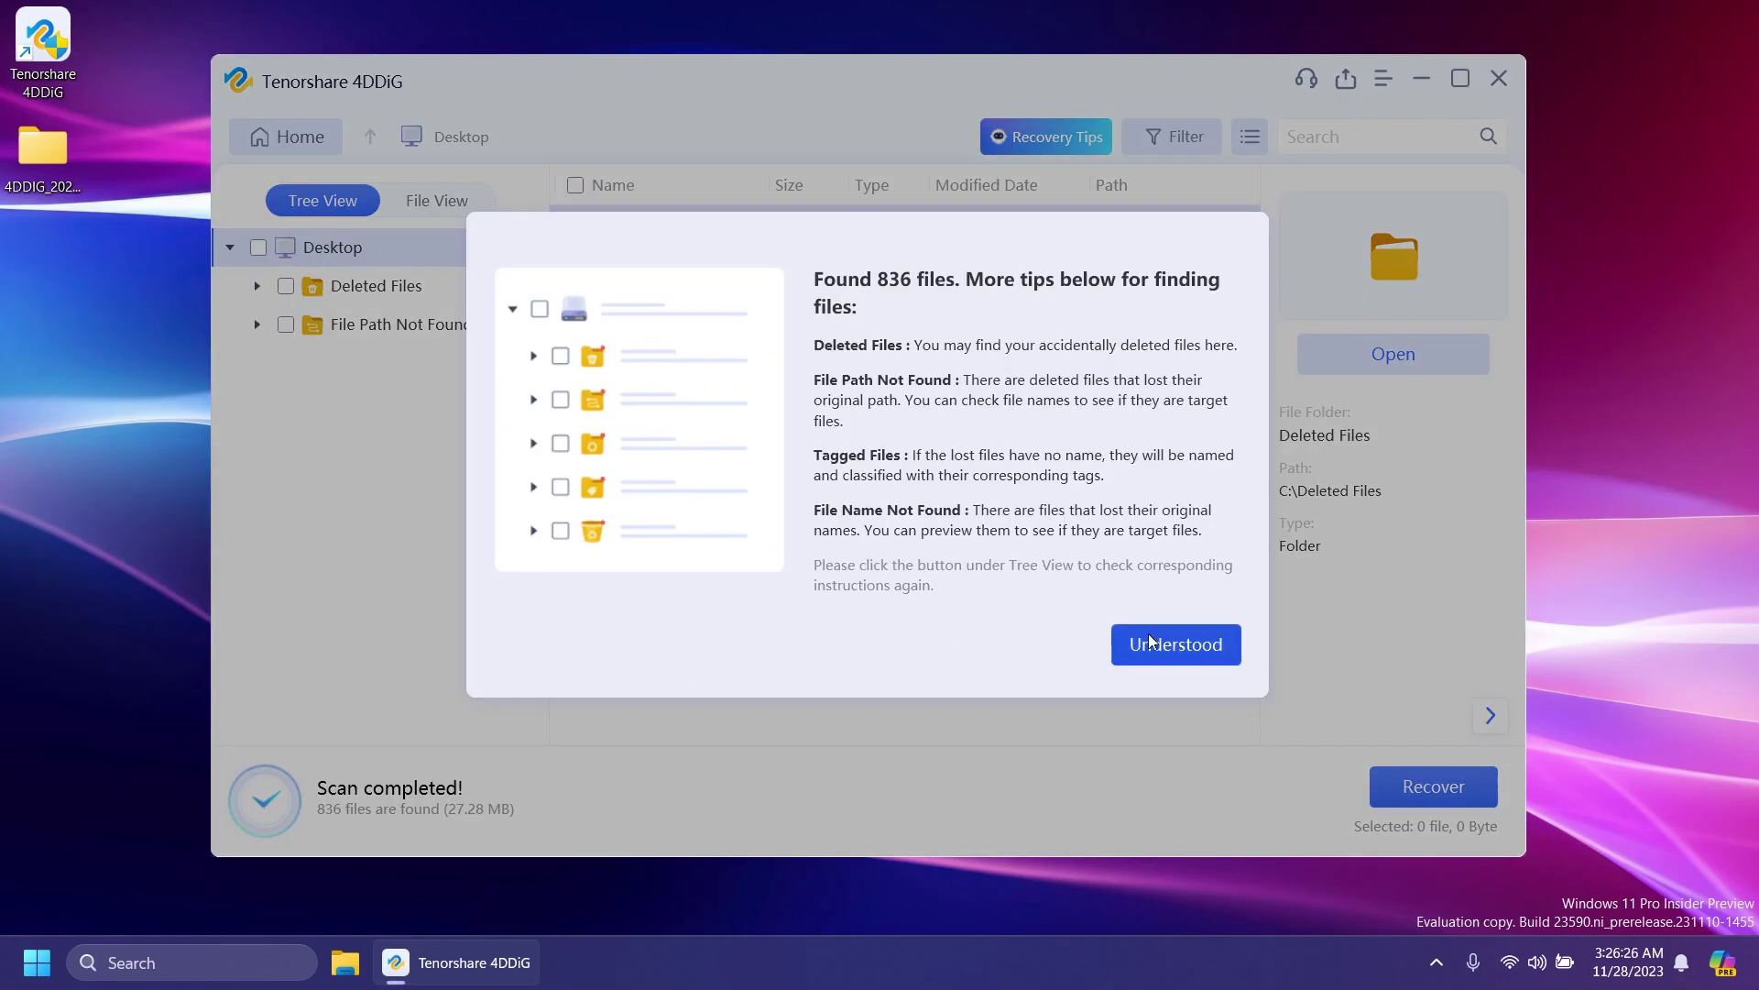
Dismiss the scan tips and show the Deleted Files and File Path Not Found results.
click(1150, 646)
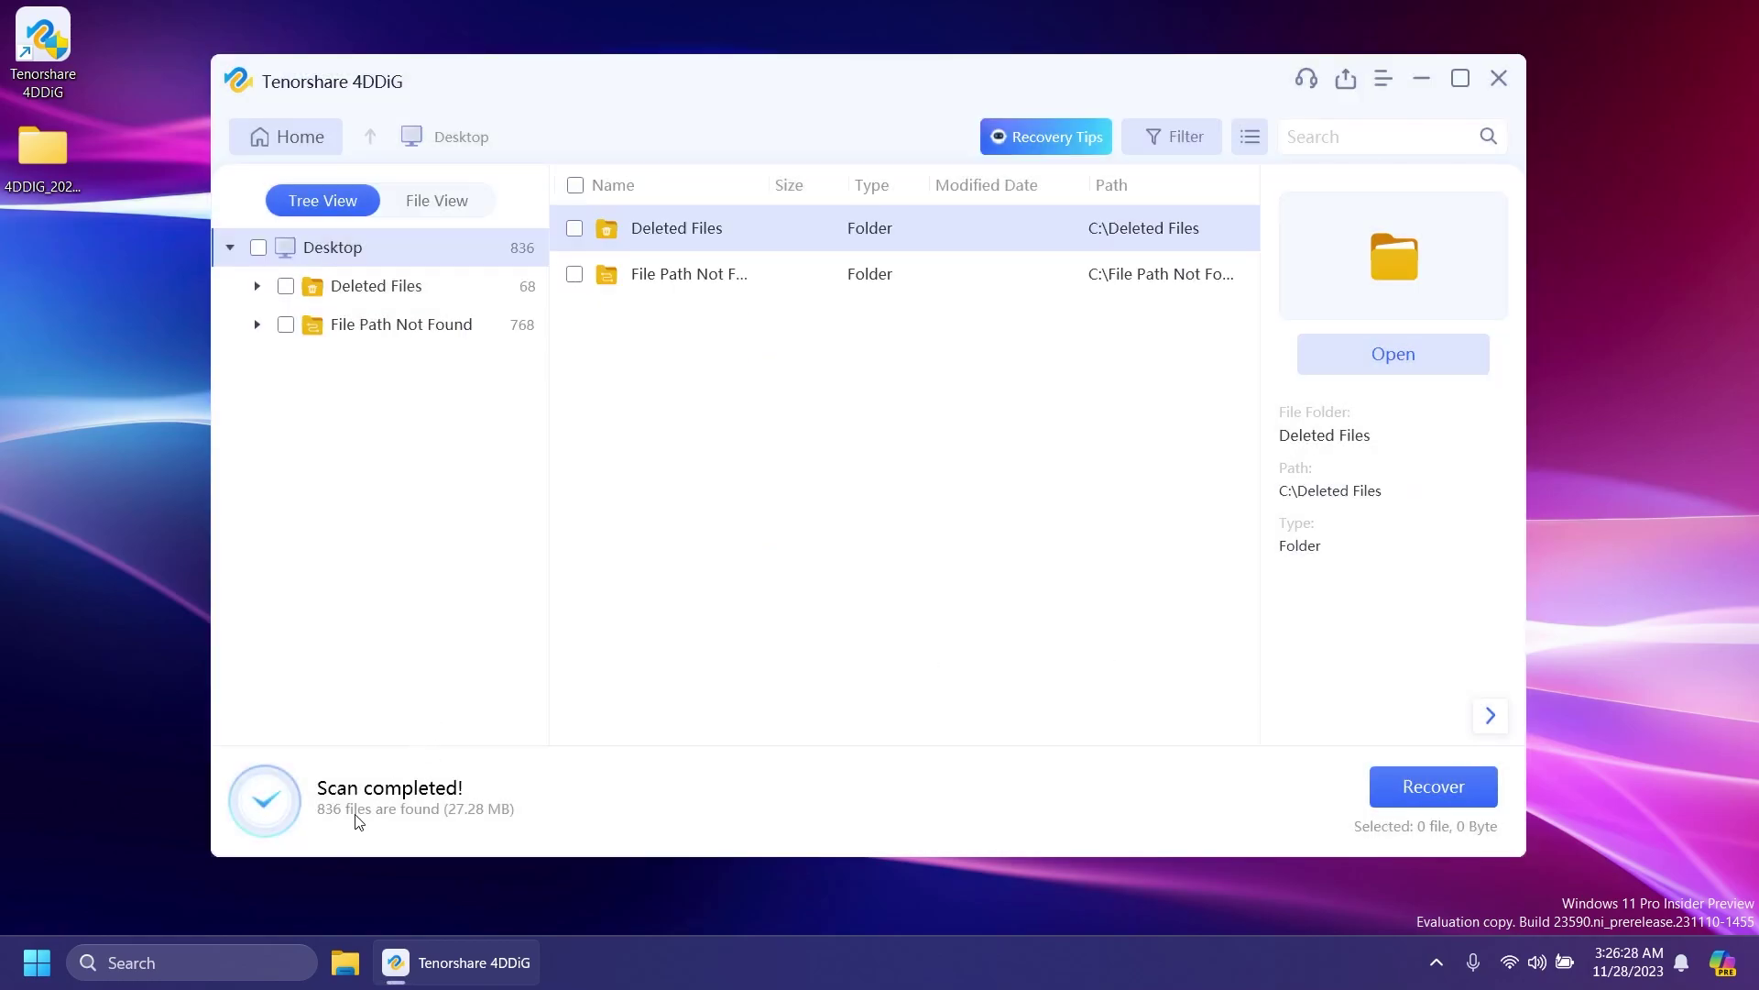
click(417, 292)
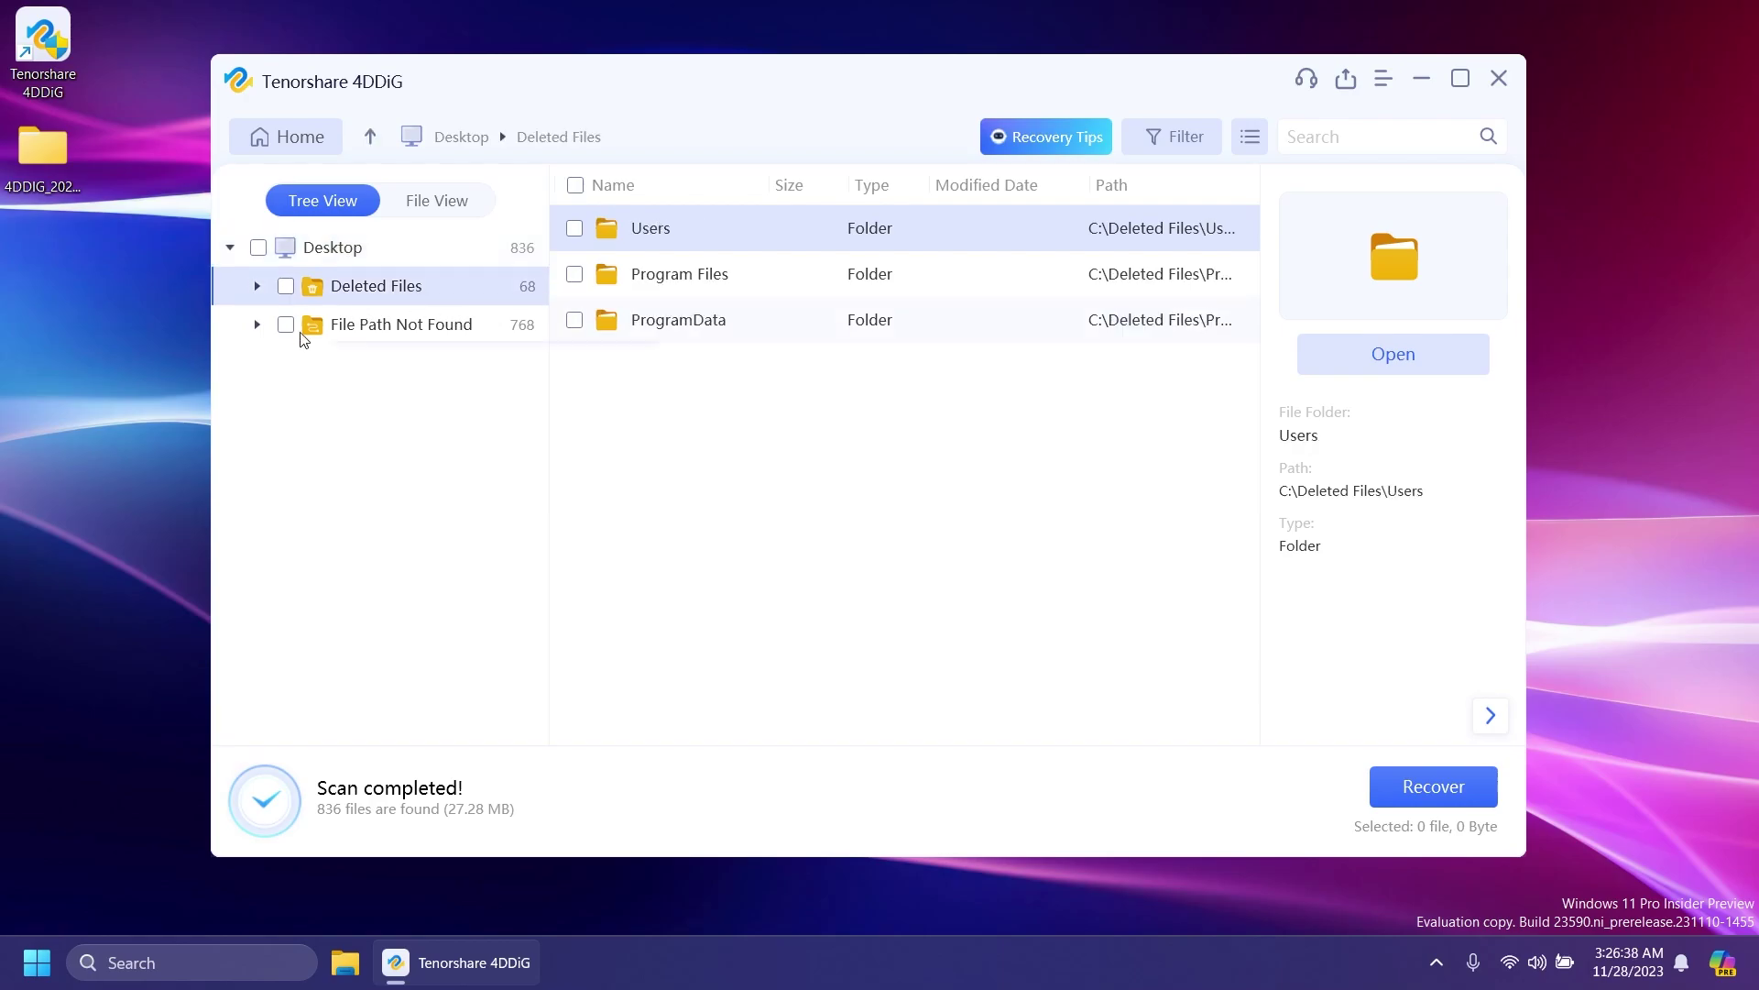
click(368, 326)
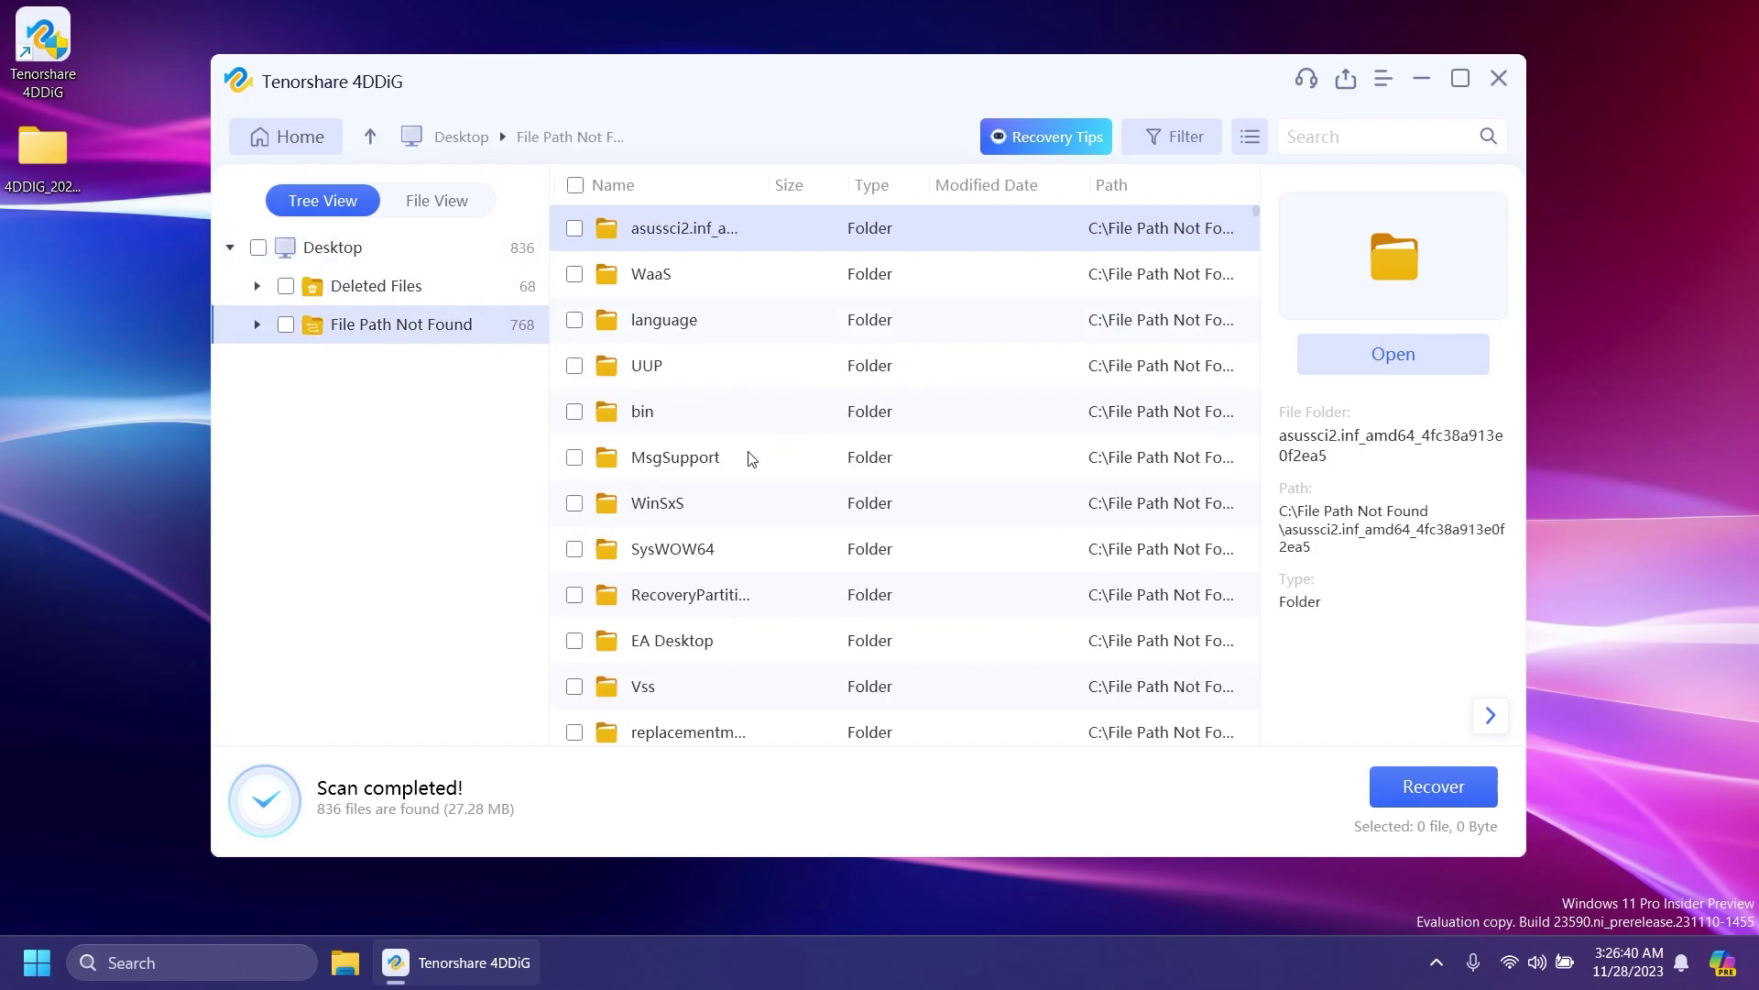
scroll(747, 458, down, 15)
scroll(749, 458, down, 5)
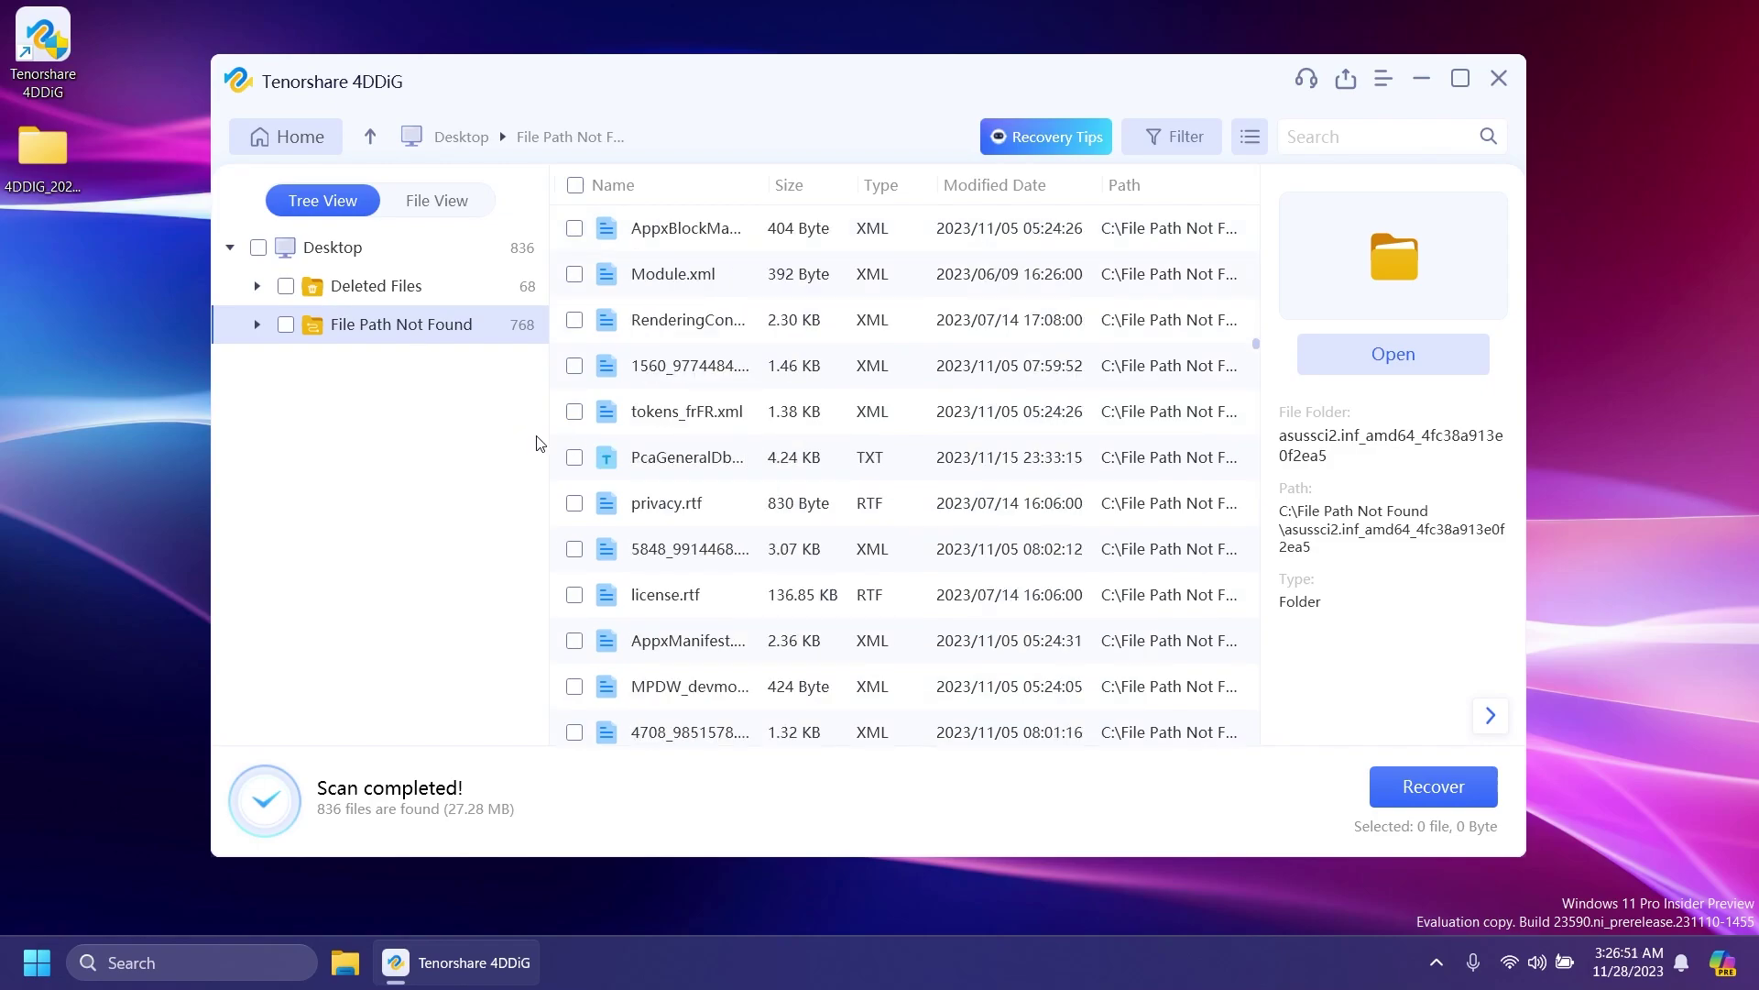
Preview tokens_frFR.xml and the 135.06 KB license.rtf, then select the 539 Byte license.rtf.
double_click(722, 414)
click(1410, 147)
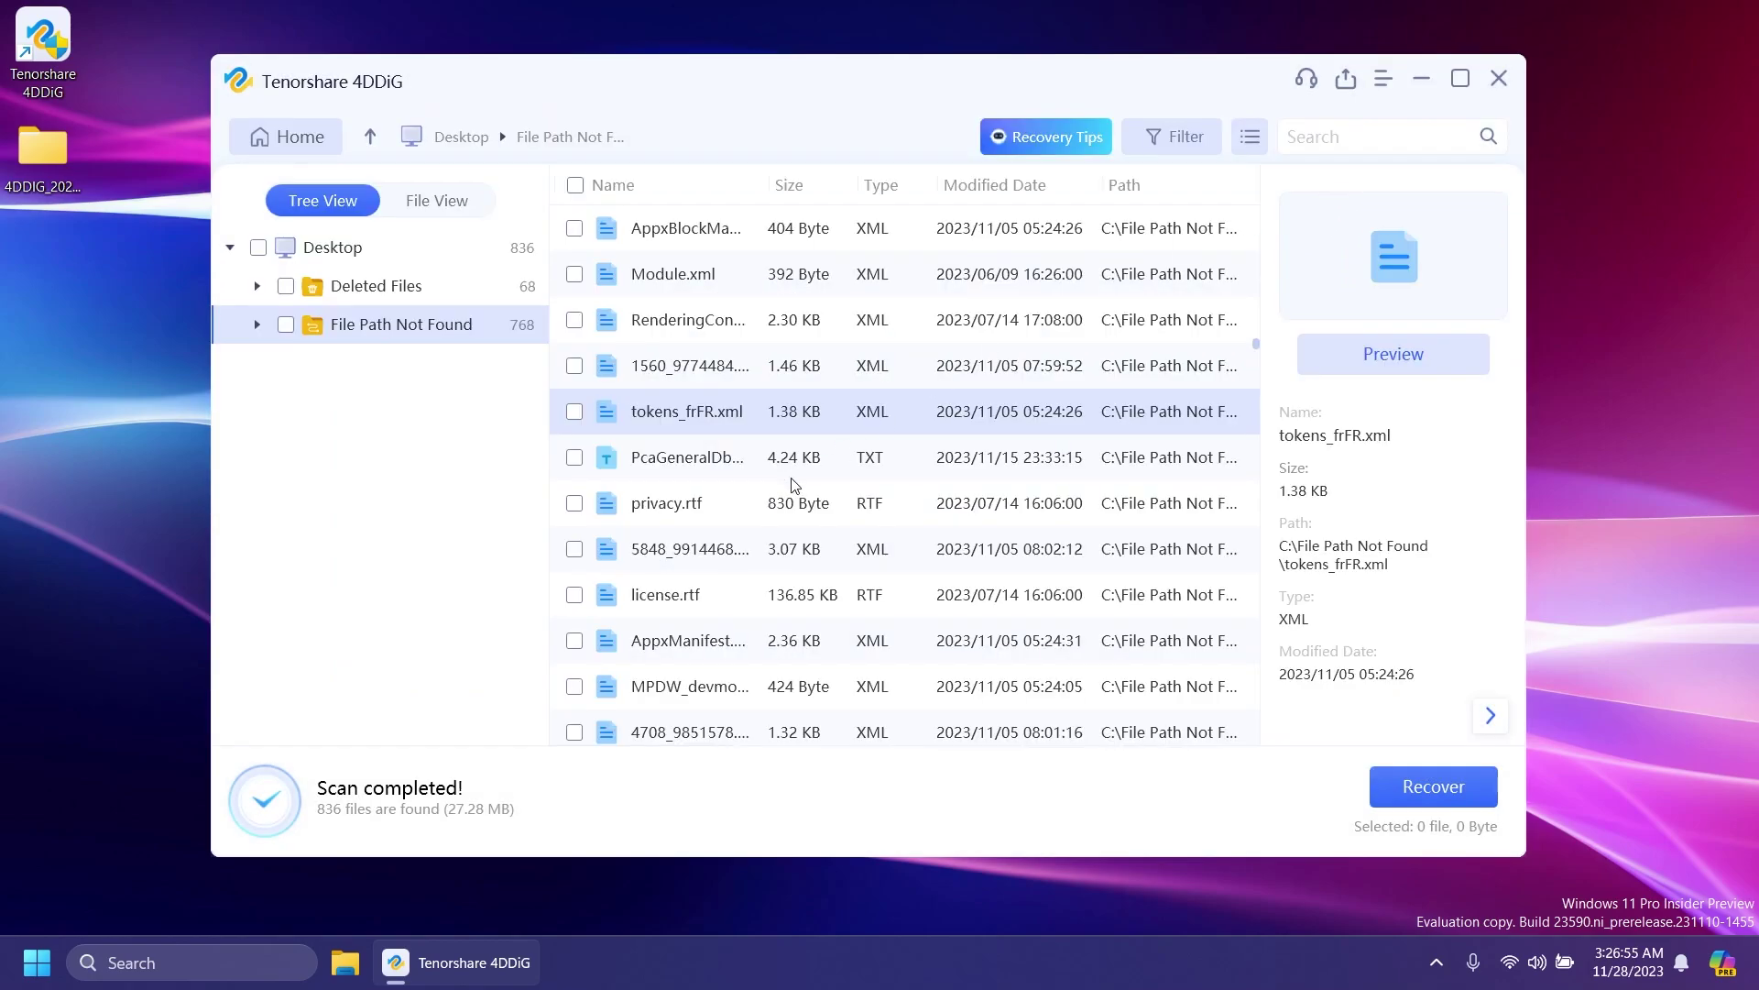
scroll(701, 531, down, 3)
click(691, 550)
click(1367, 365)
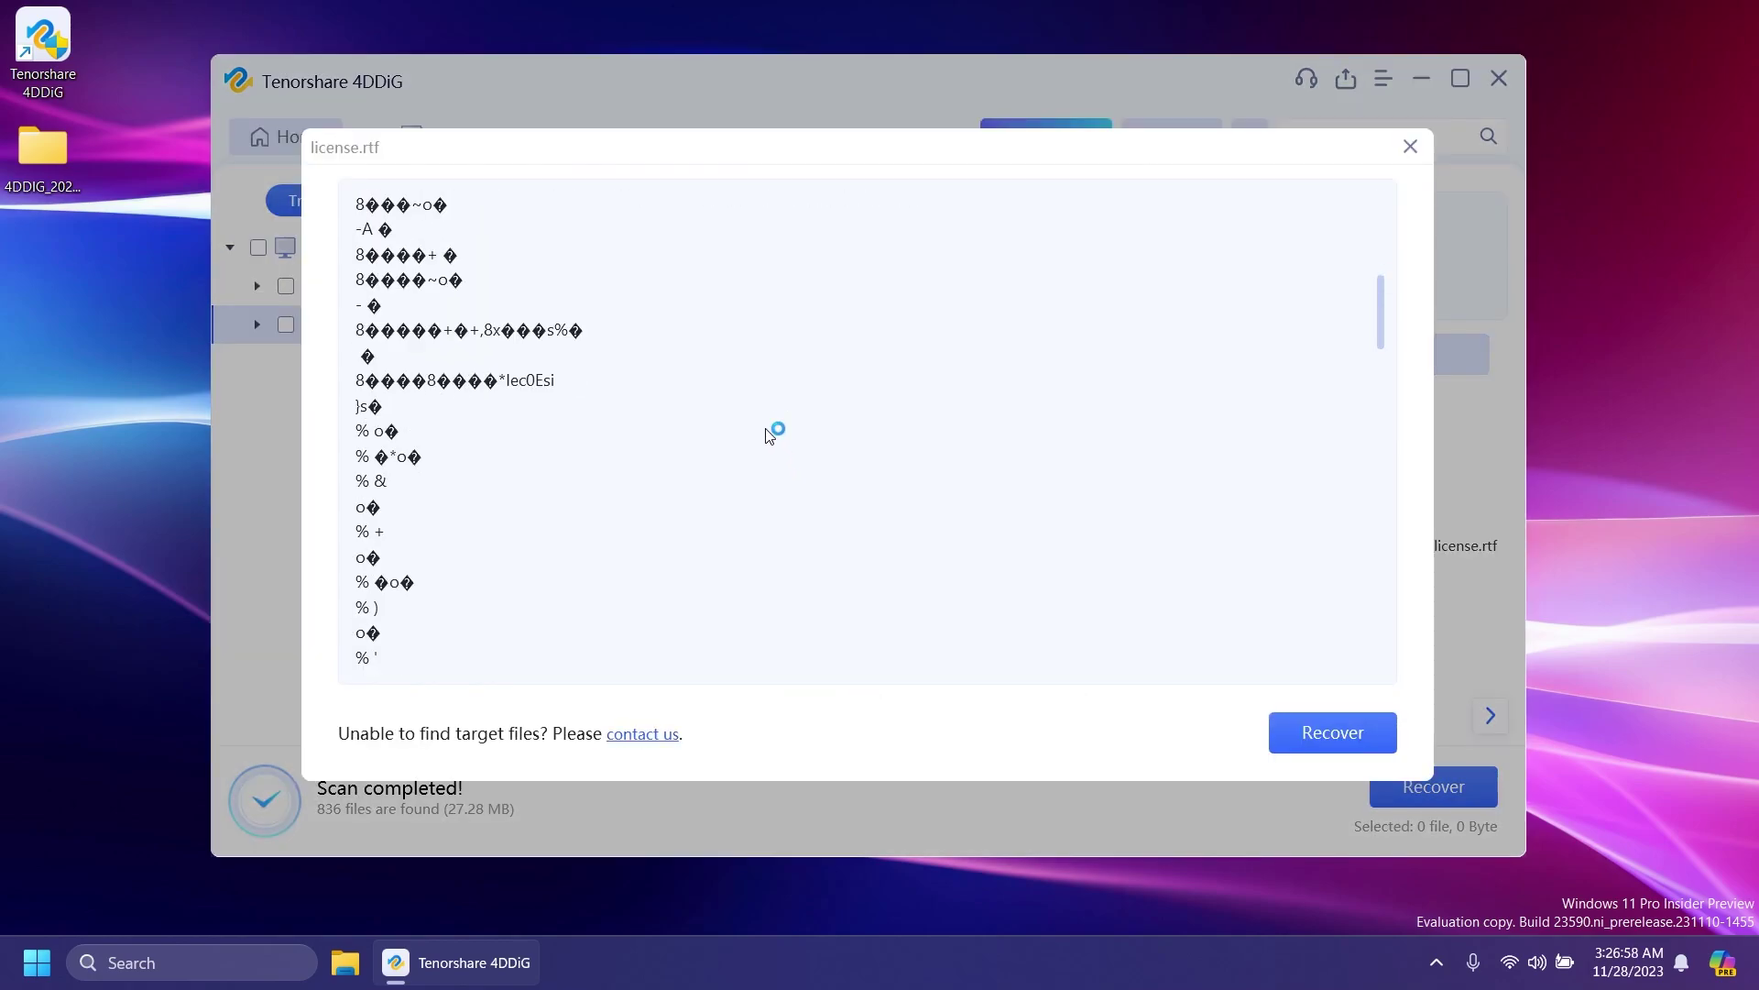
scroll(774, 433, down, 3)
click(1411, 149)
scroll(734, 550, down, 3)
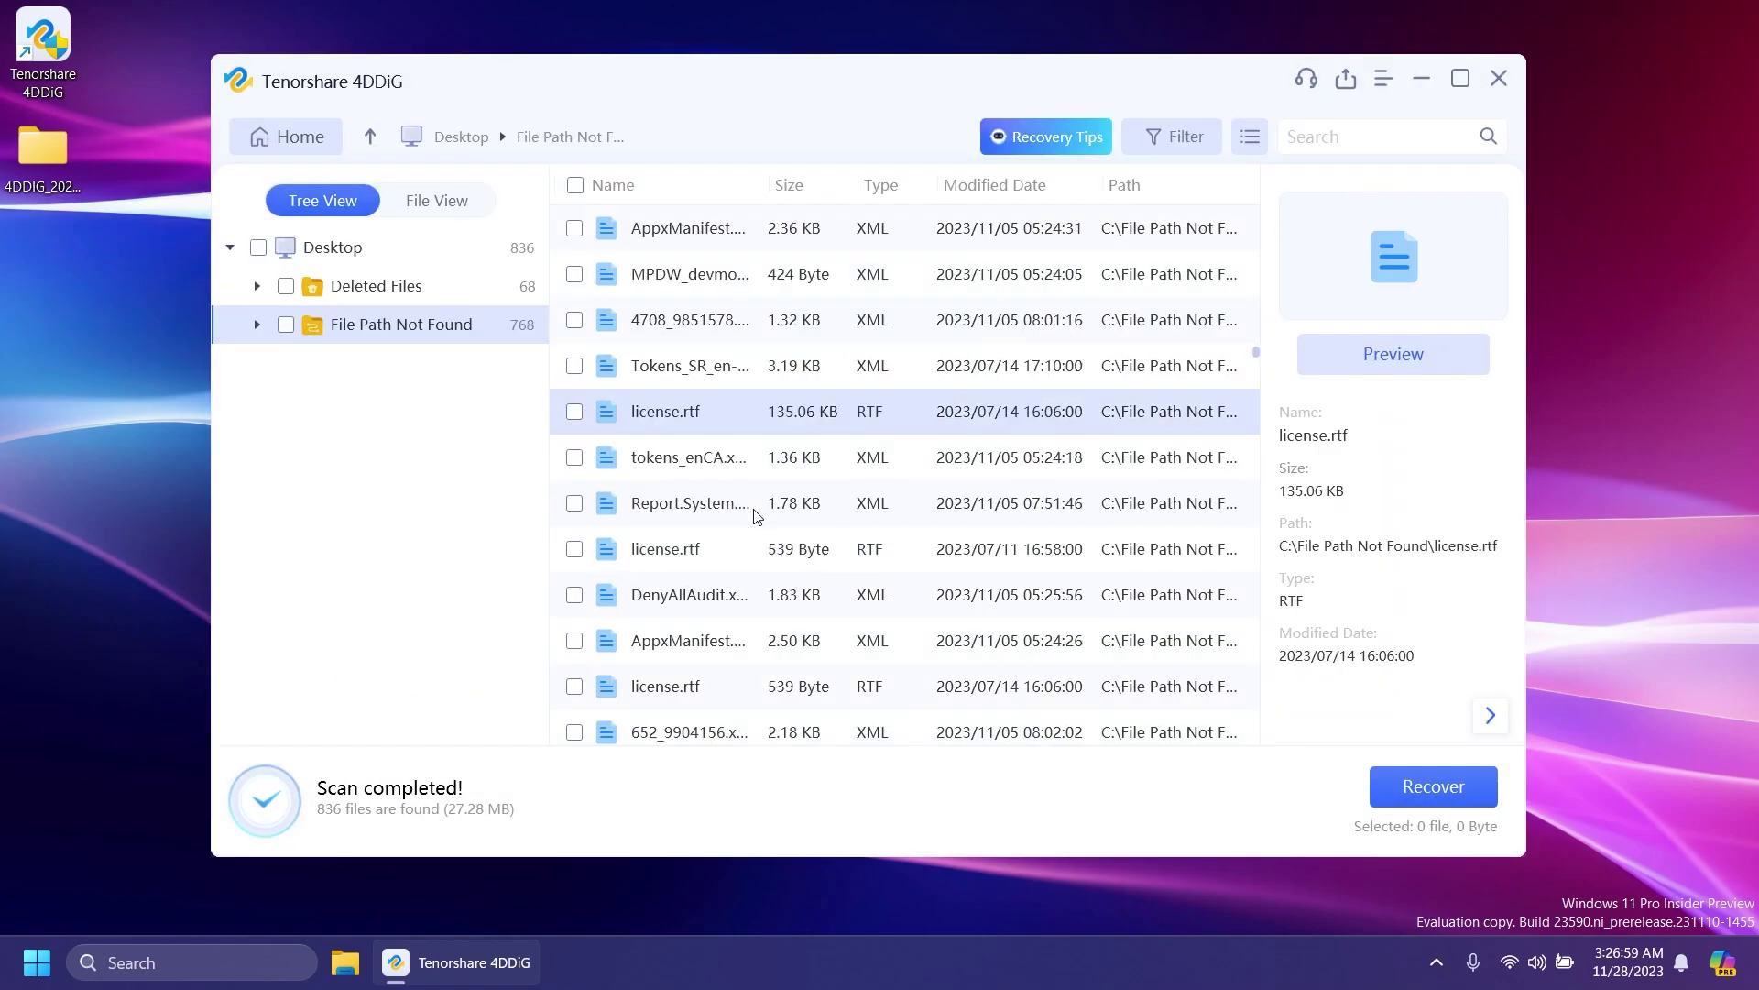
click(724, 548)
scroll(1187, 403, down, 3)
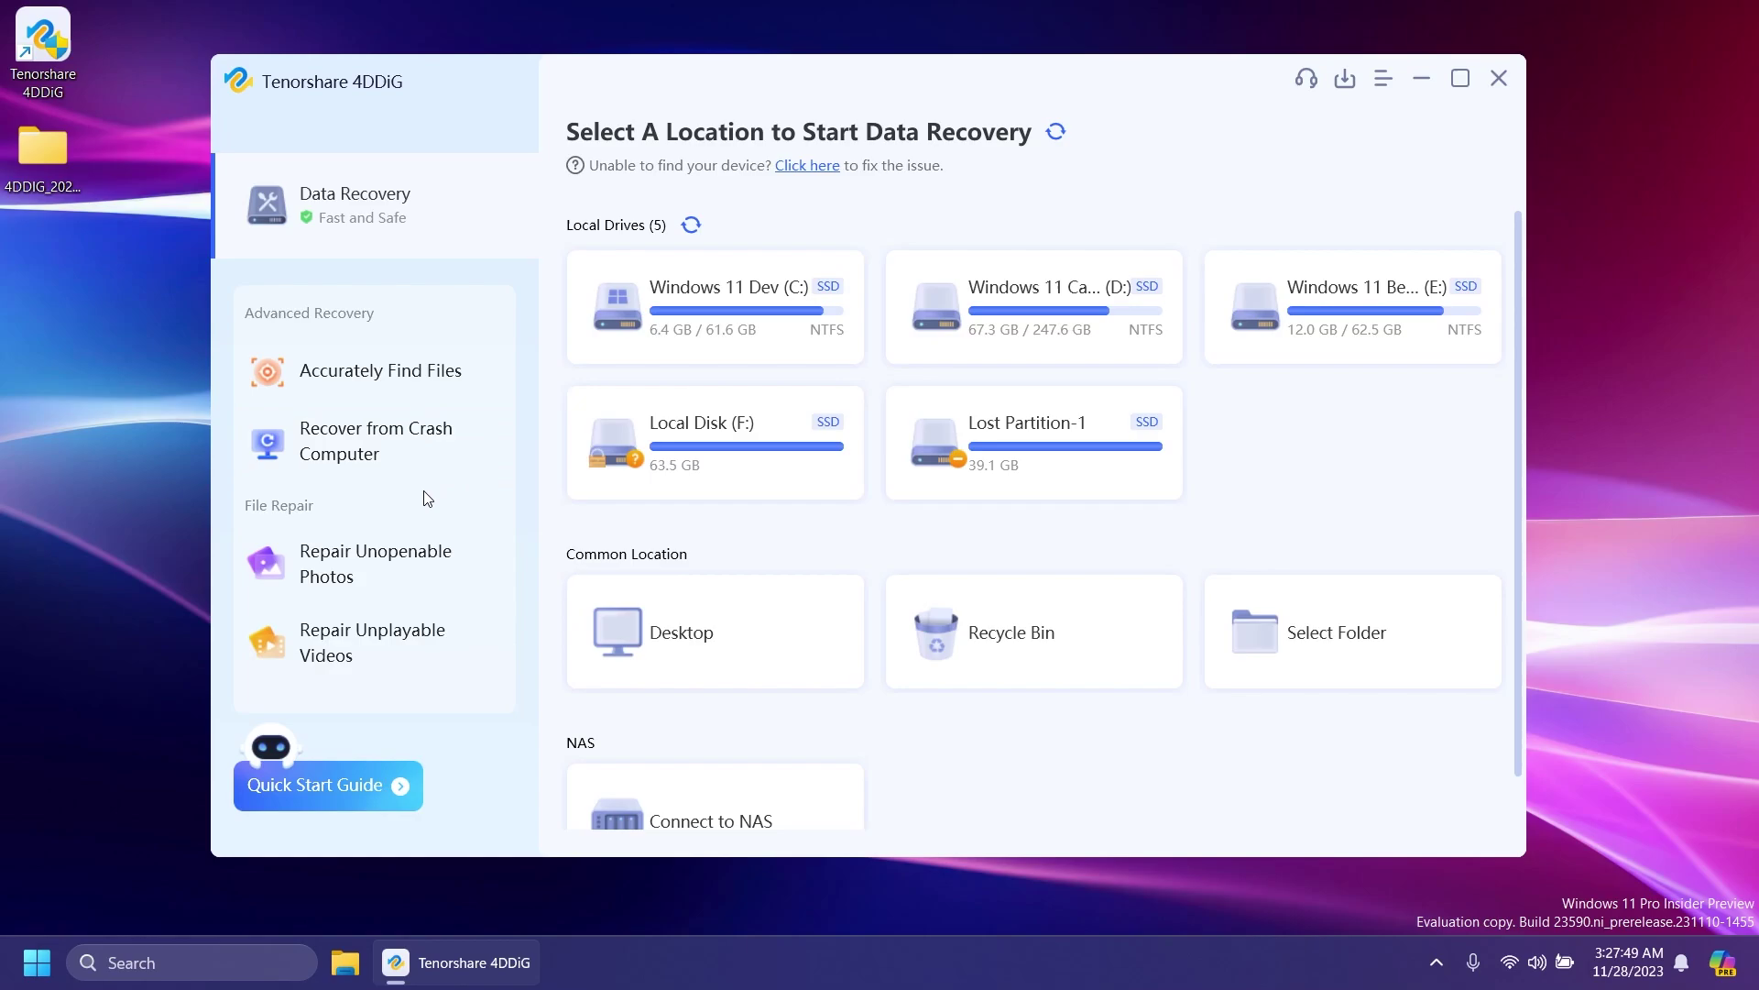
View the Recover from Crash Computer bootable-drive setup, which finds no USB/DVD disk, then return Home.
click(388, 451)
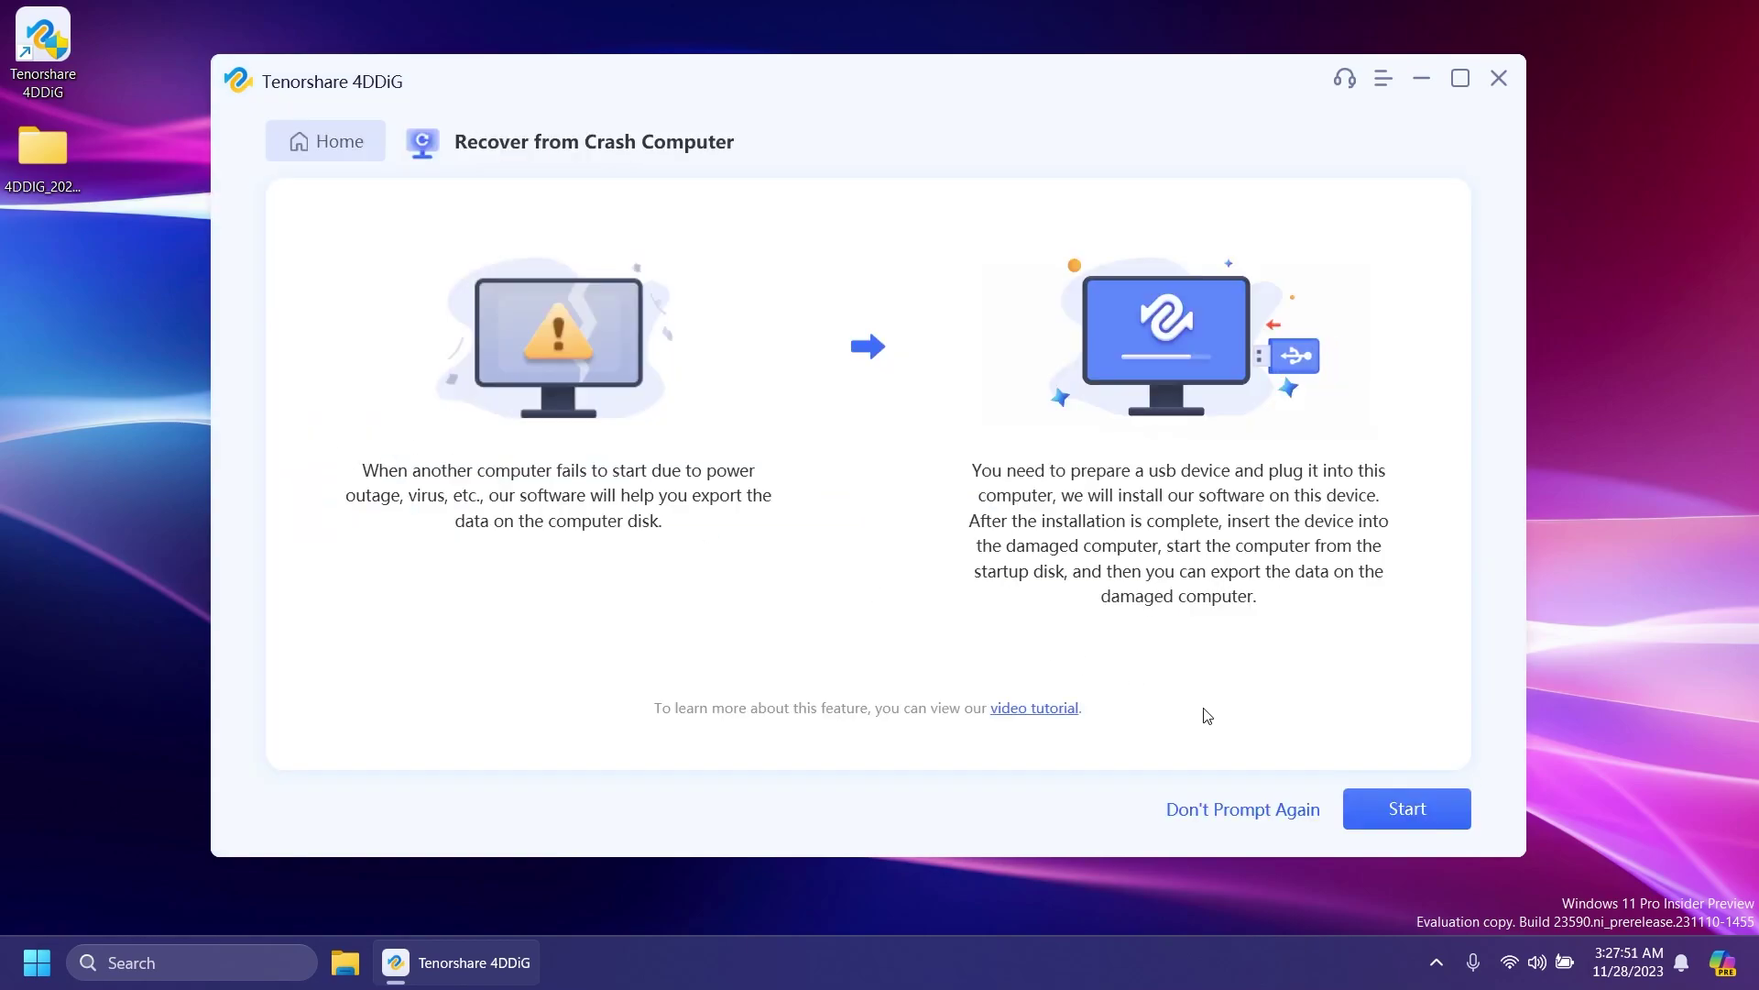
click(1405, 807)
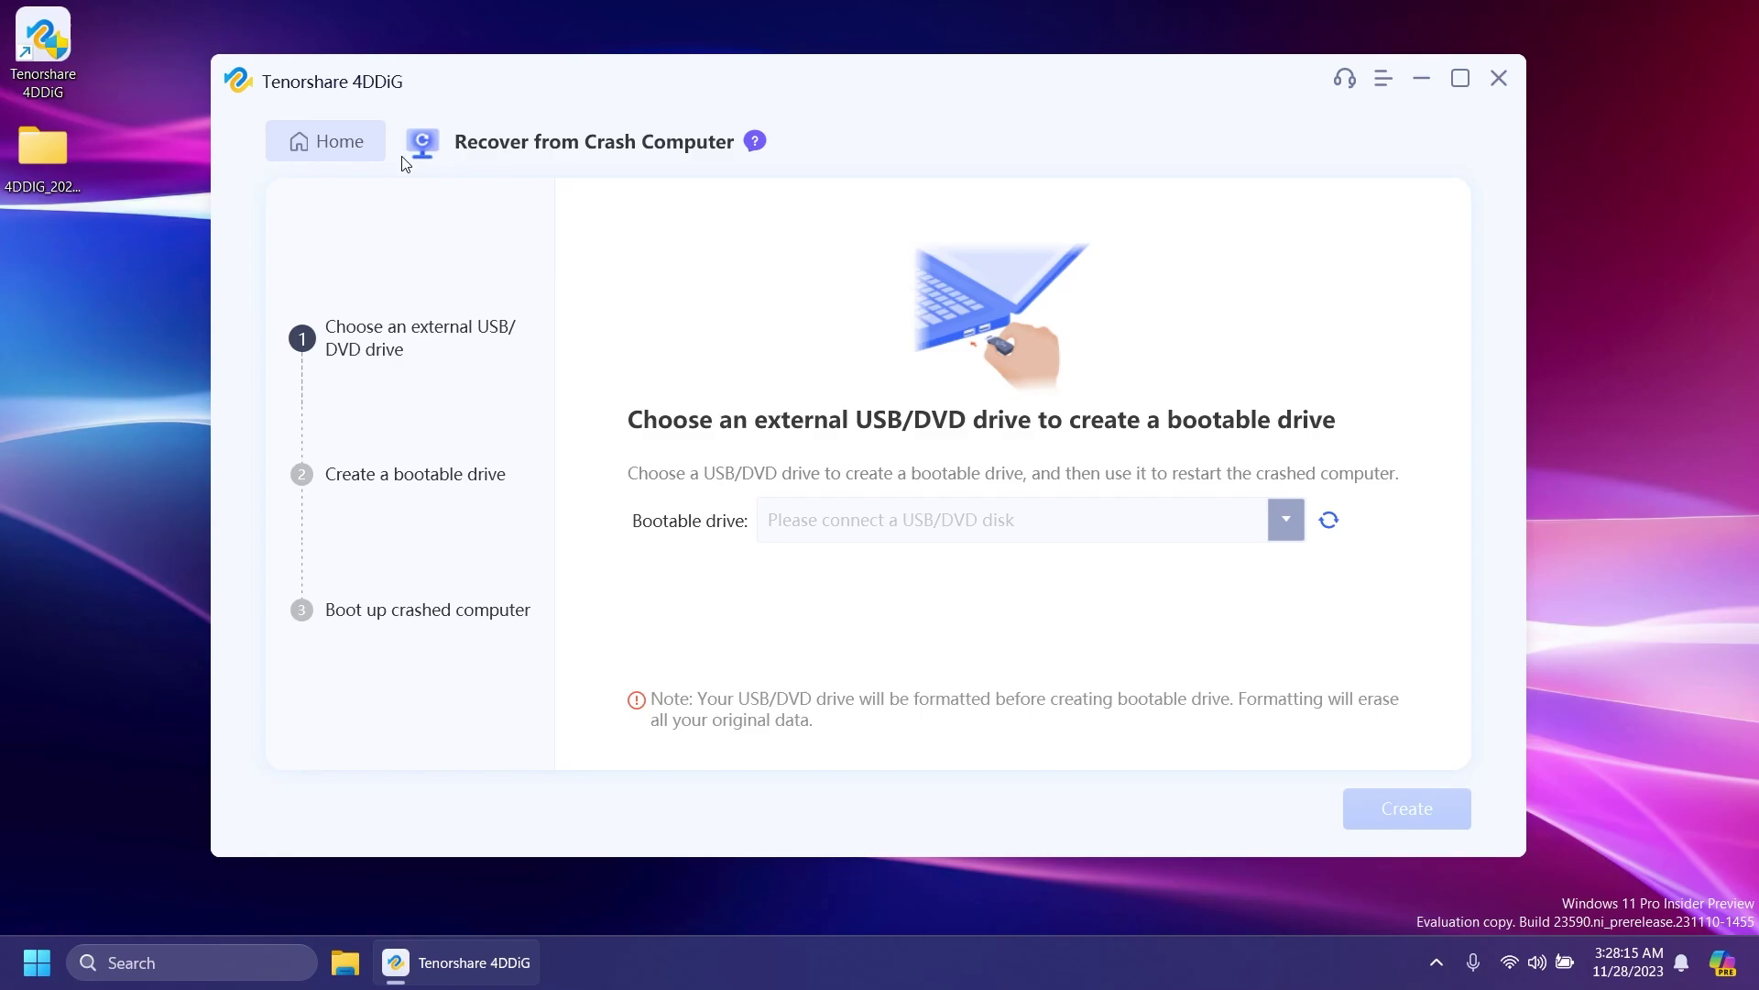
click(366, 145)
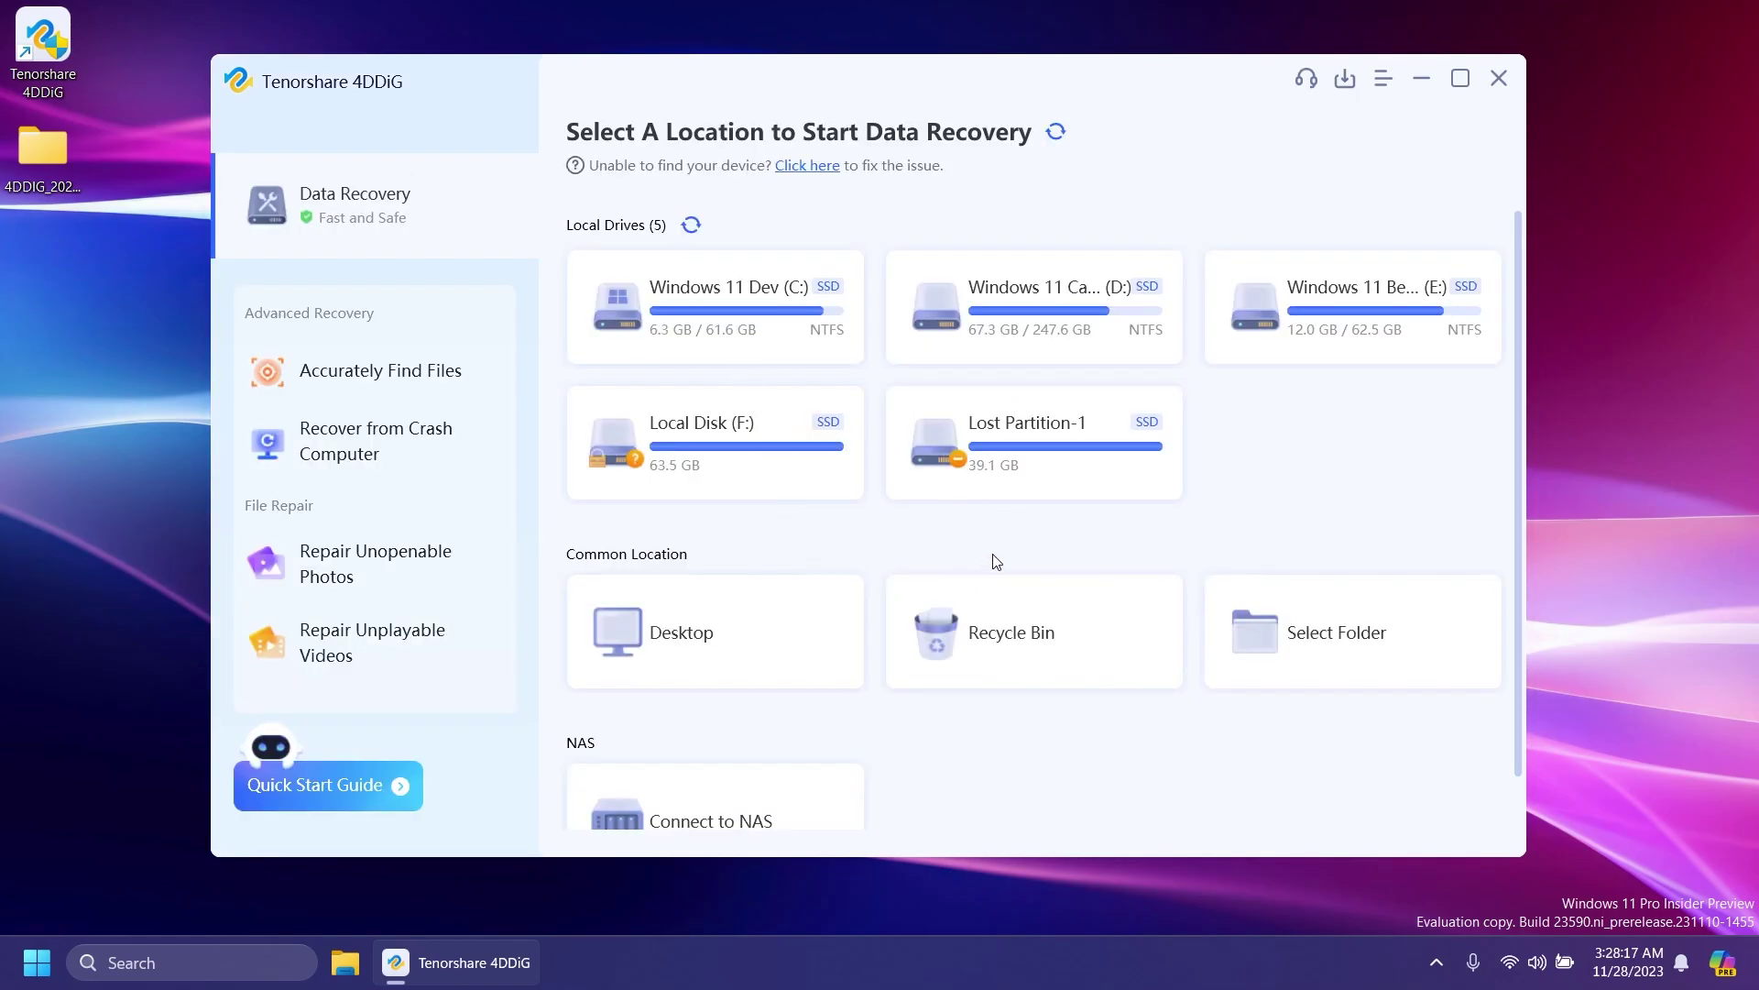